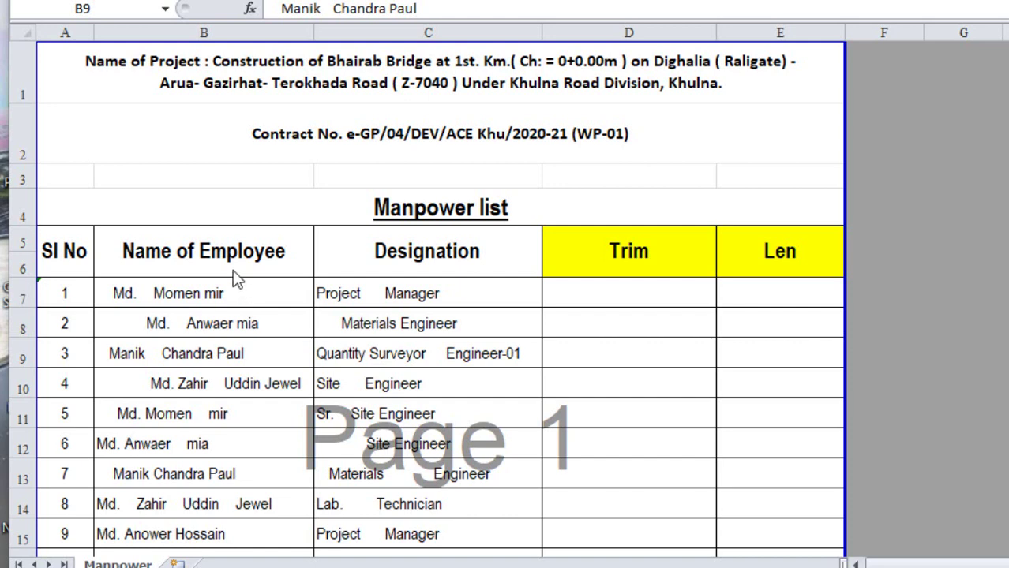
Review the Name of Employee, Designation and Manpower list headings
click(231, 255)
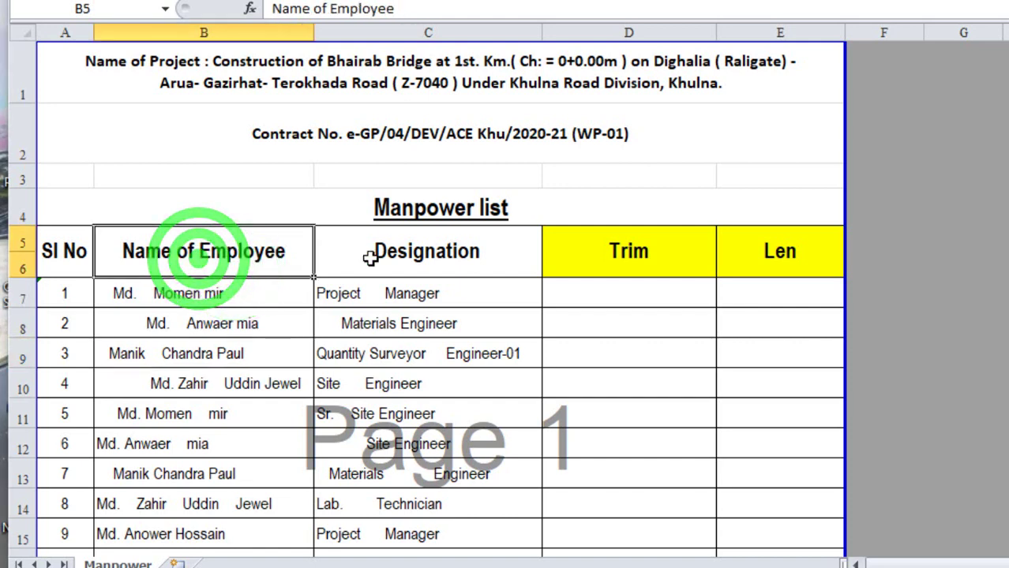
click(442, 259)
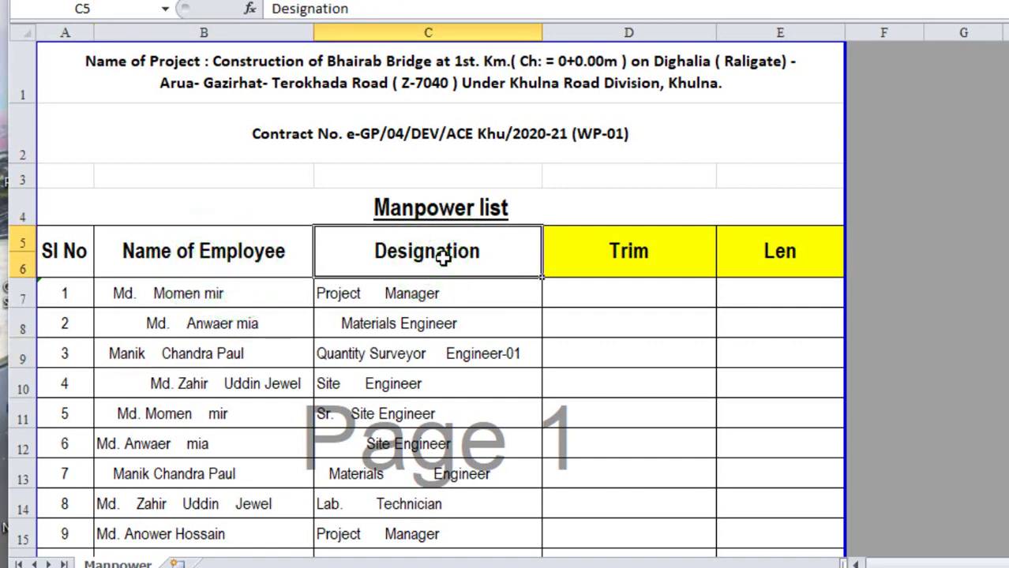
click(397, 208)
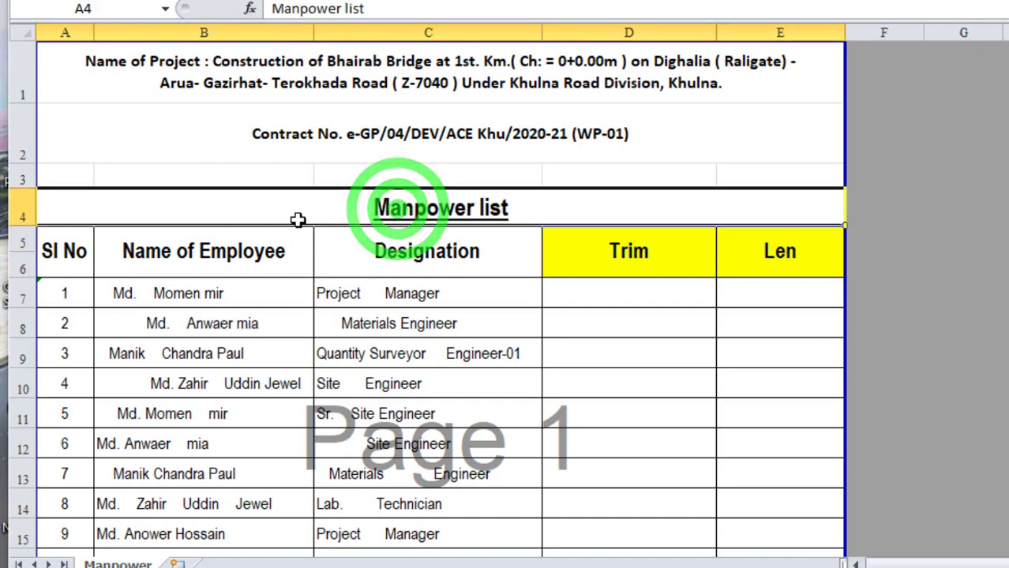
click(166, 261)
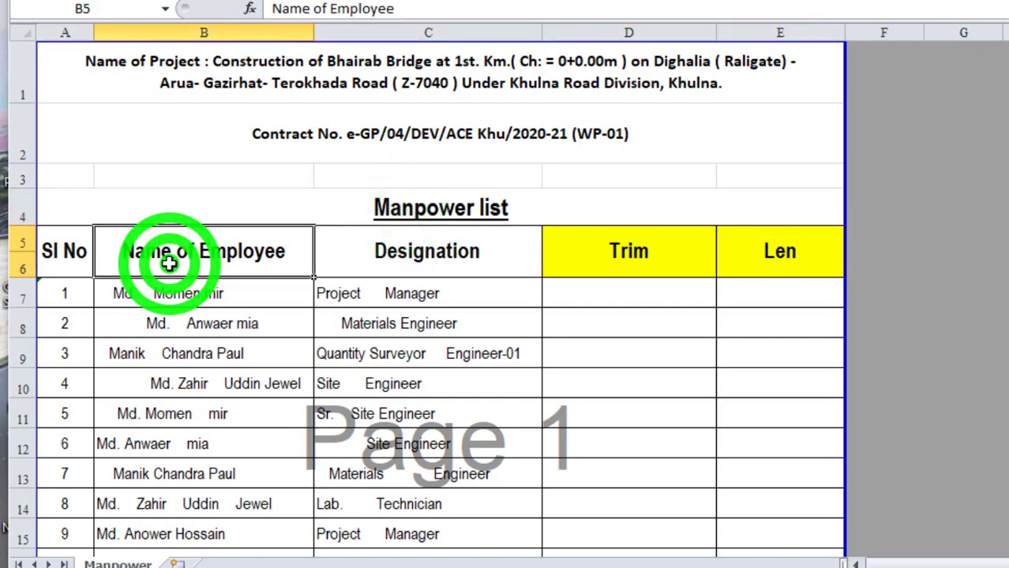
click(417, 263)
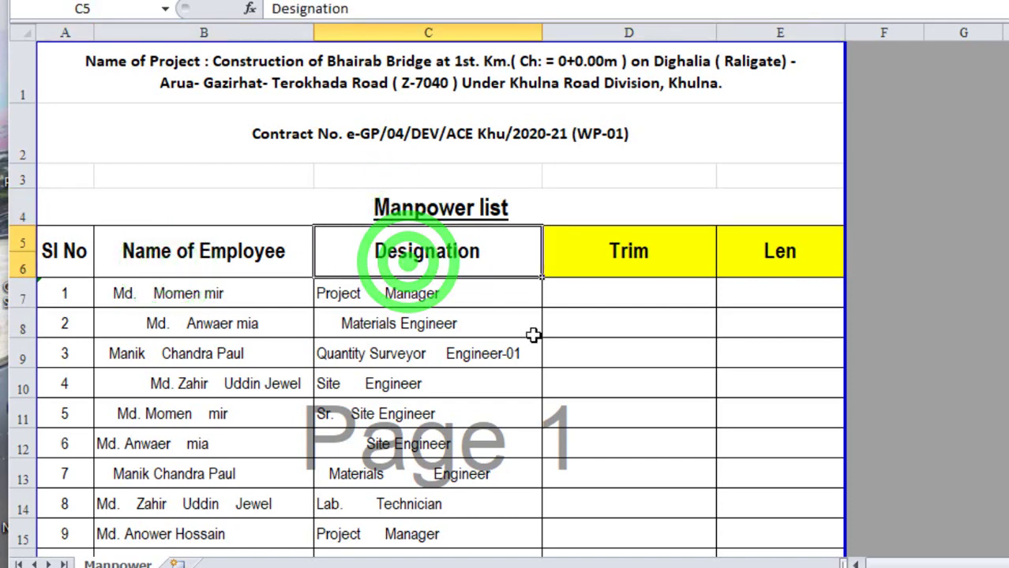
Inspect the first employee's name for its prefix and the extra gap inside it
click(114, 294)
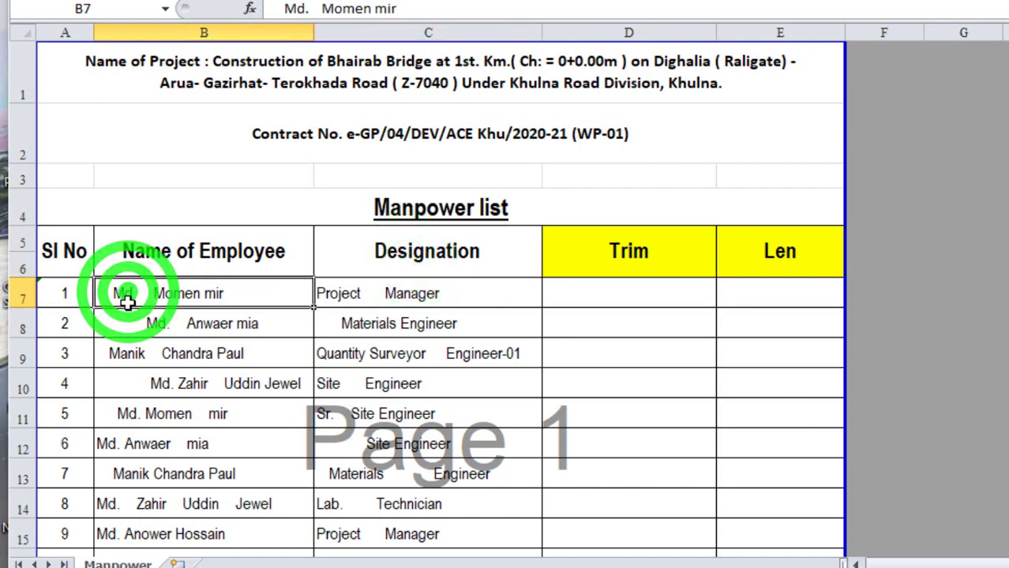
click(116, 294)
double_click(118, 293)
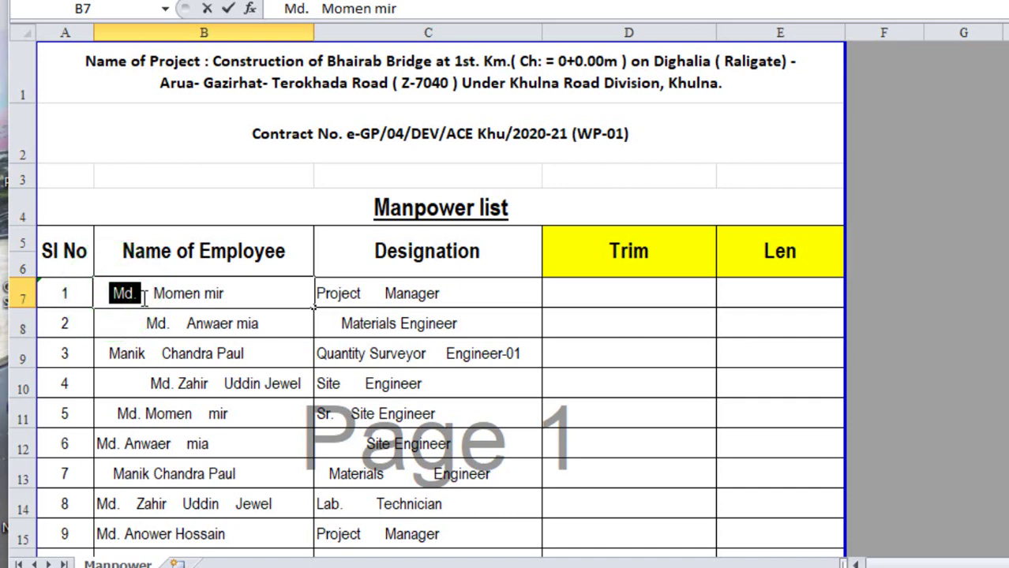
drag(111, 294, 140, 293)
click(144, 293)
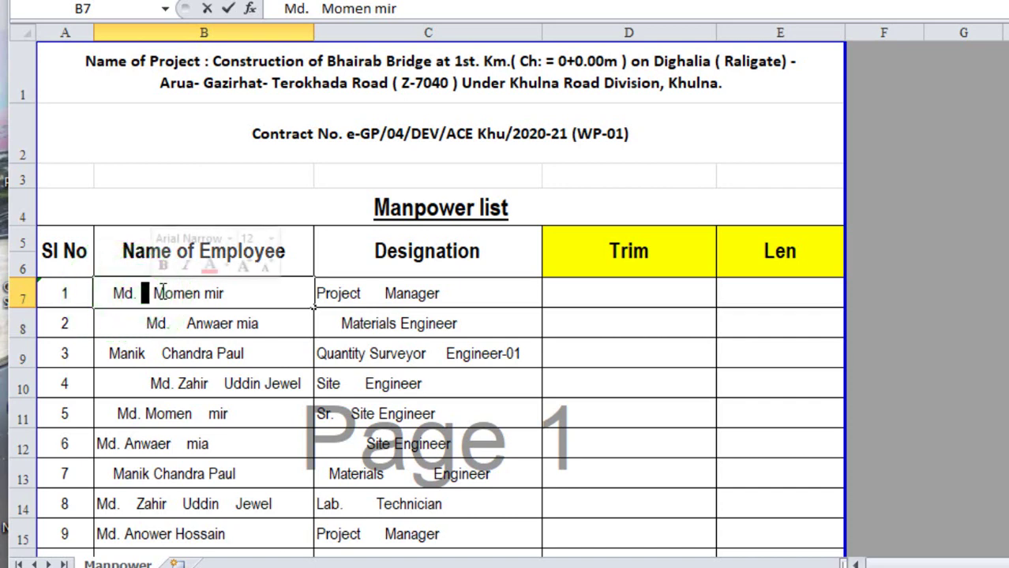
drag(155, 294, 225, 294)
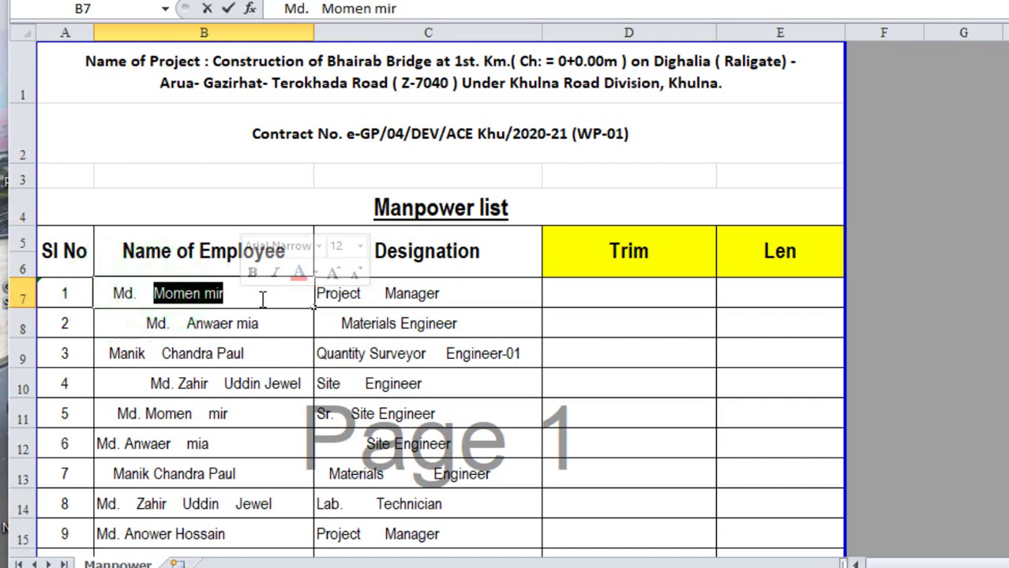
Check the second through seventh employee names for extra spaces
click(242, 323)
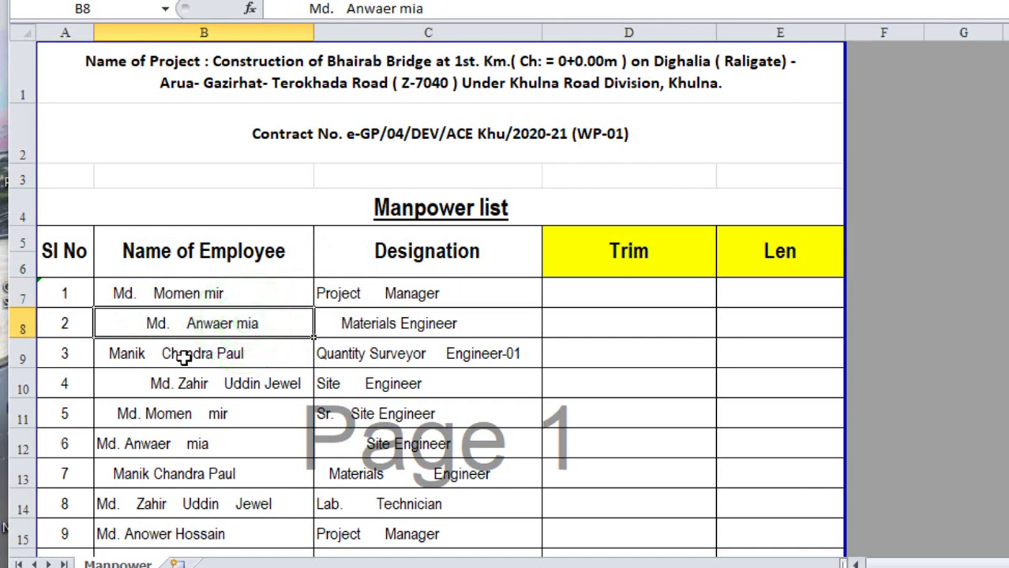
click(183, 357)
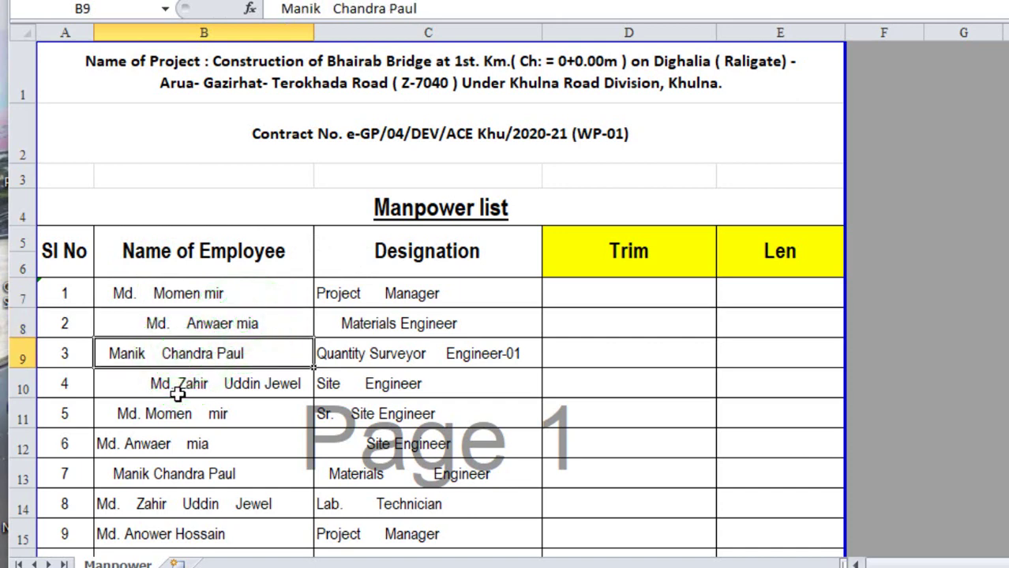
click(178, 386)
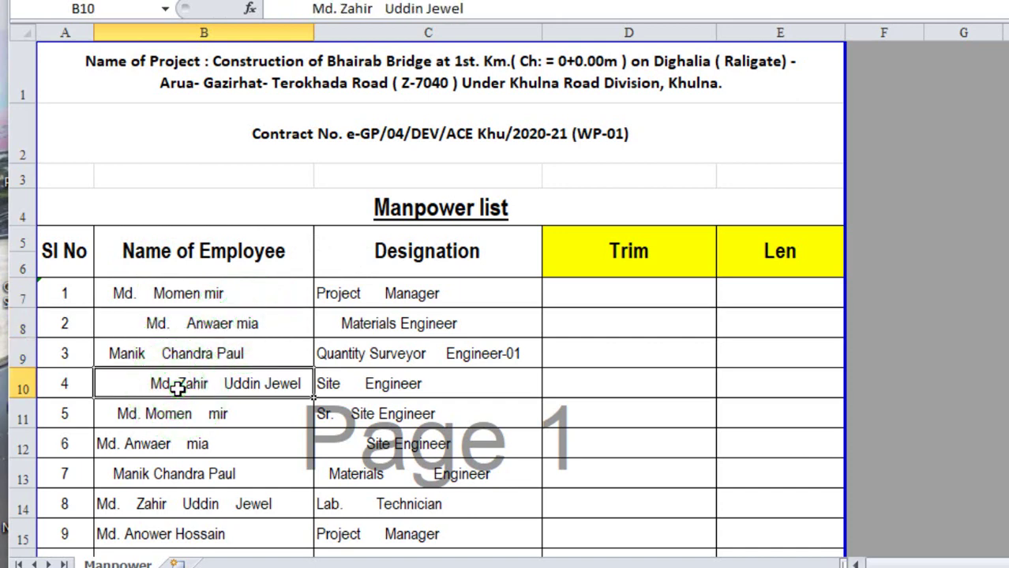
click(187, 417)
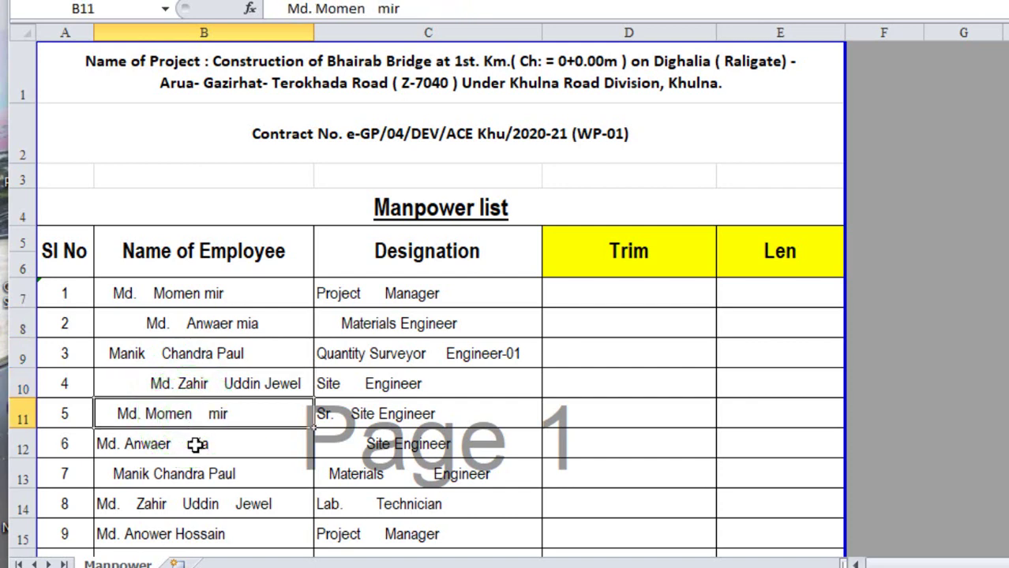
click(196, 445)
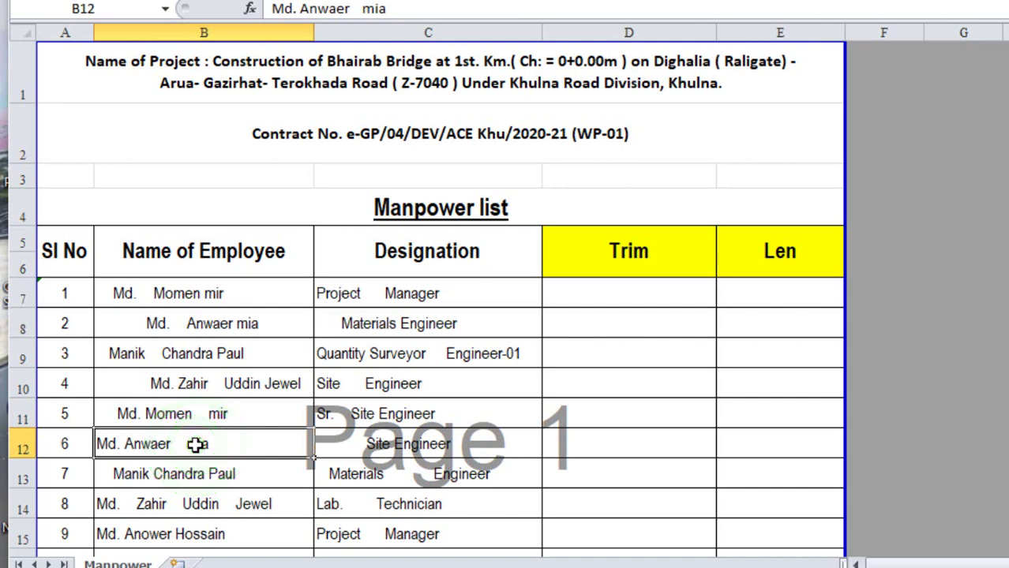
click(189, 482)
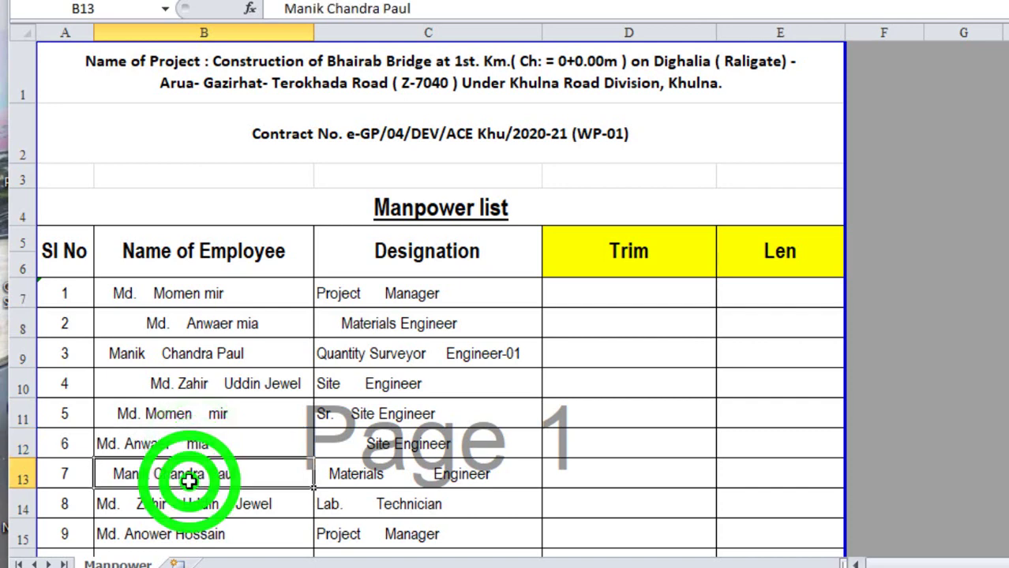
Check the designations in rows 7–12 for extra spaces
click(402, 292)
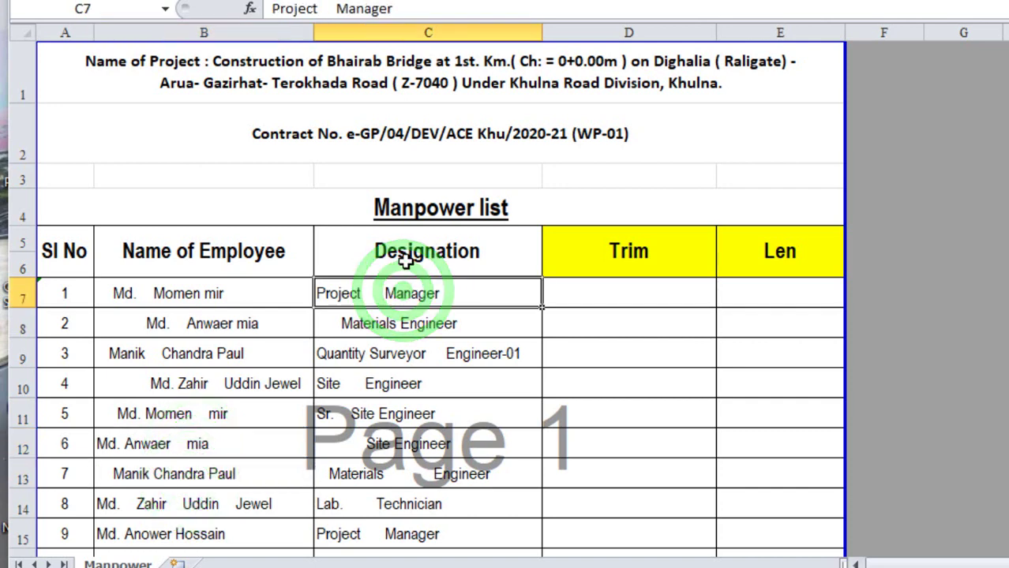
click(394, 324)
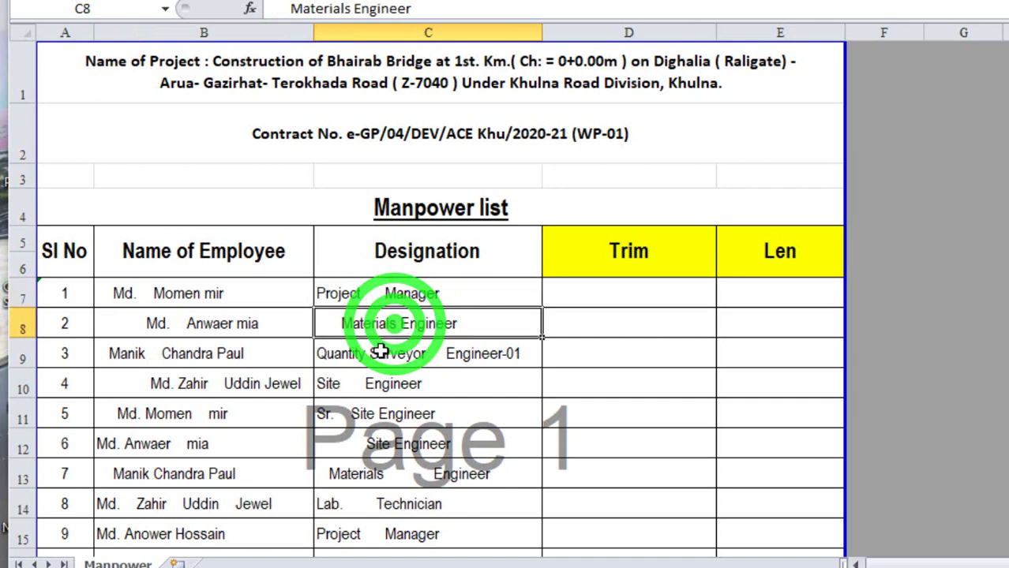
click(381, 356)
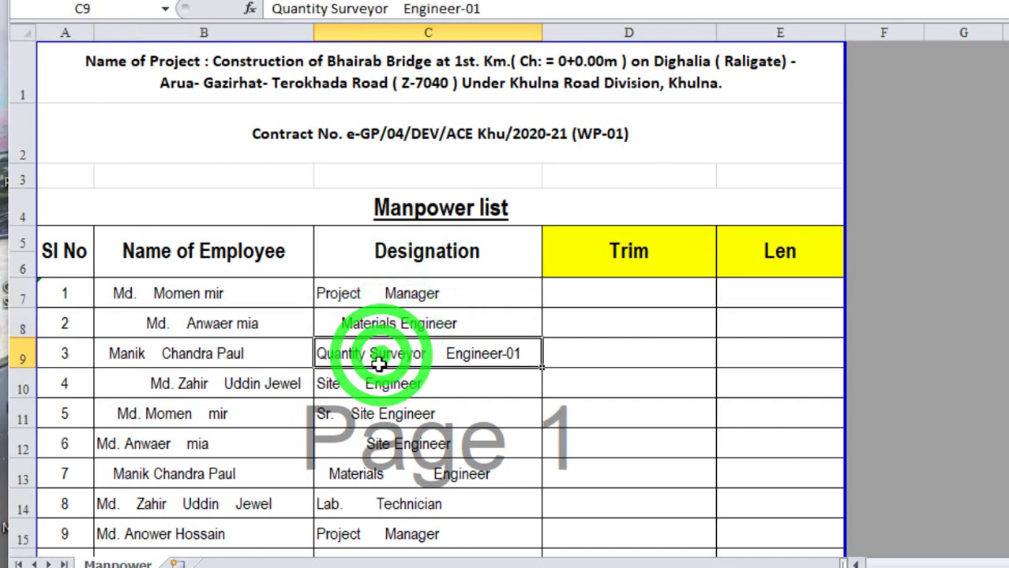
click(375, 386)
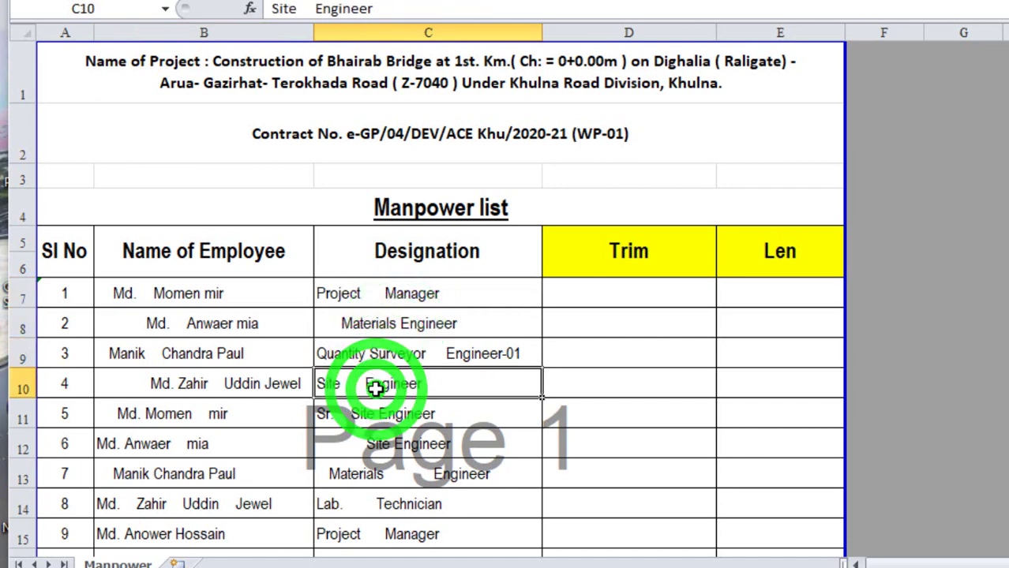
click(371, 414)
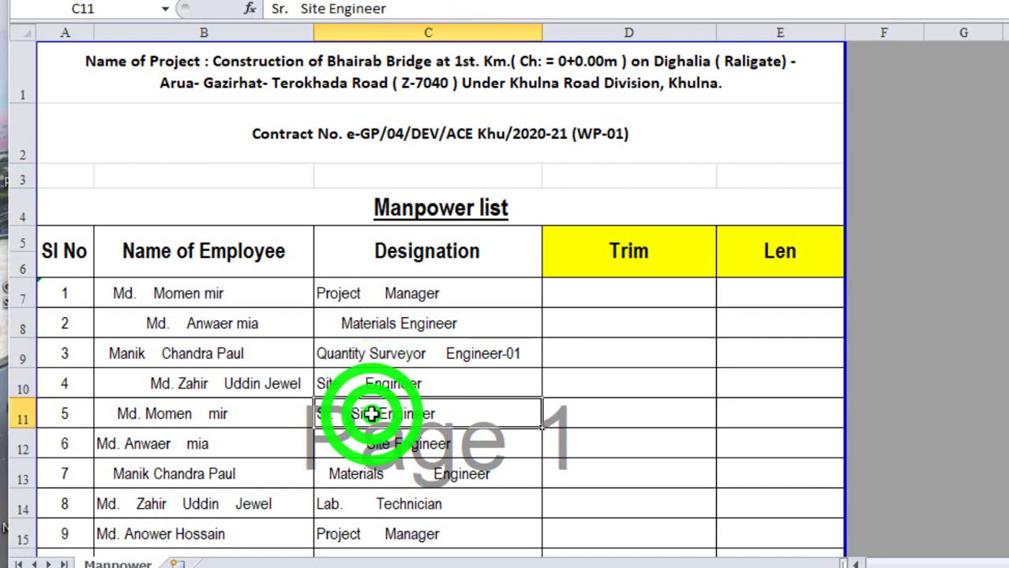
click(366, 447)
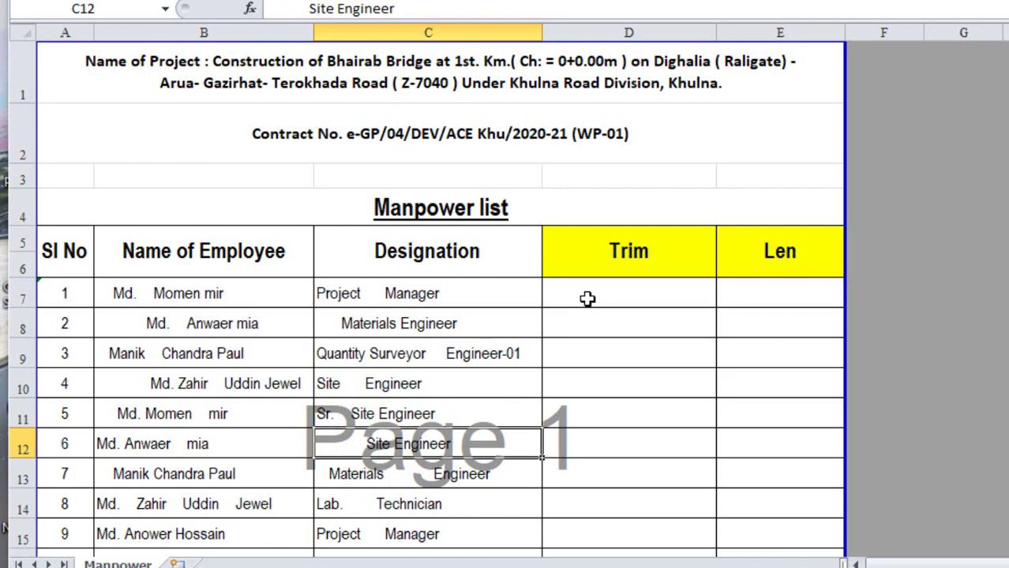
Select cell D7, the first cell under the Trim heading, for the new formula
click(614, 263)
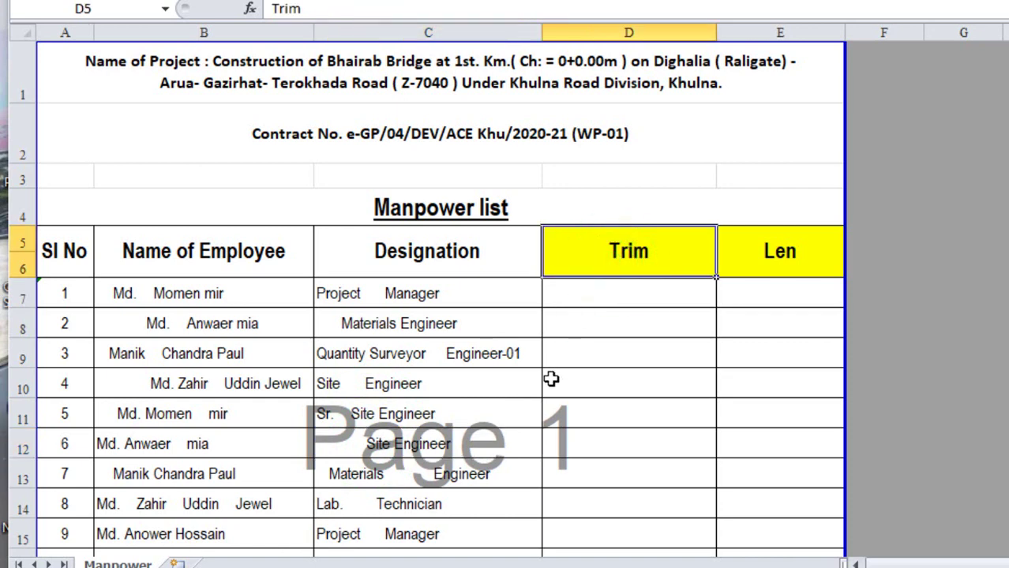
click(602, 293)
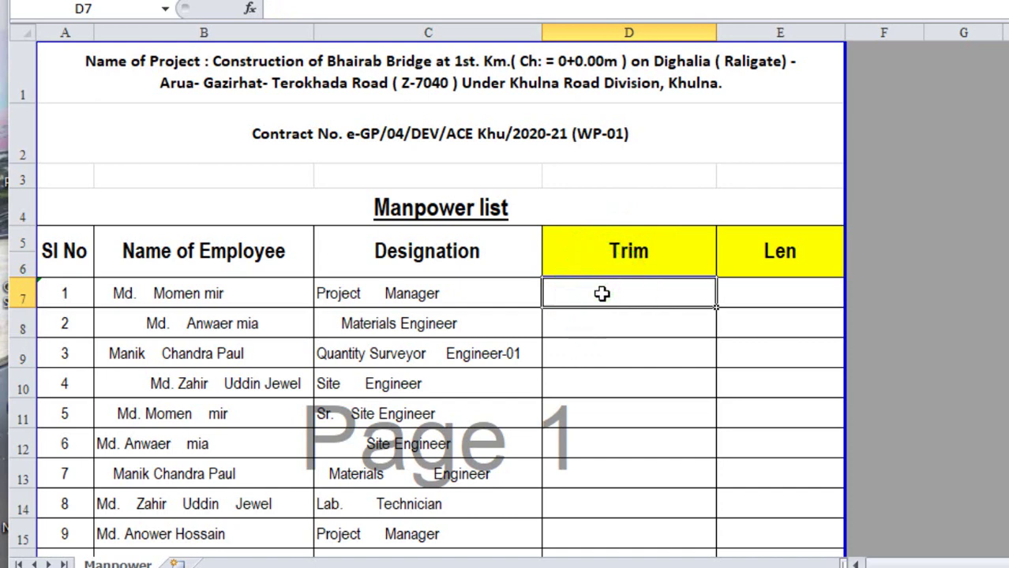
click(371, 414)
click(365, 447)
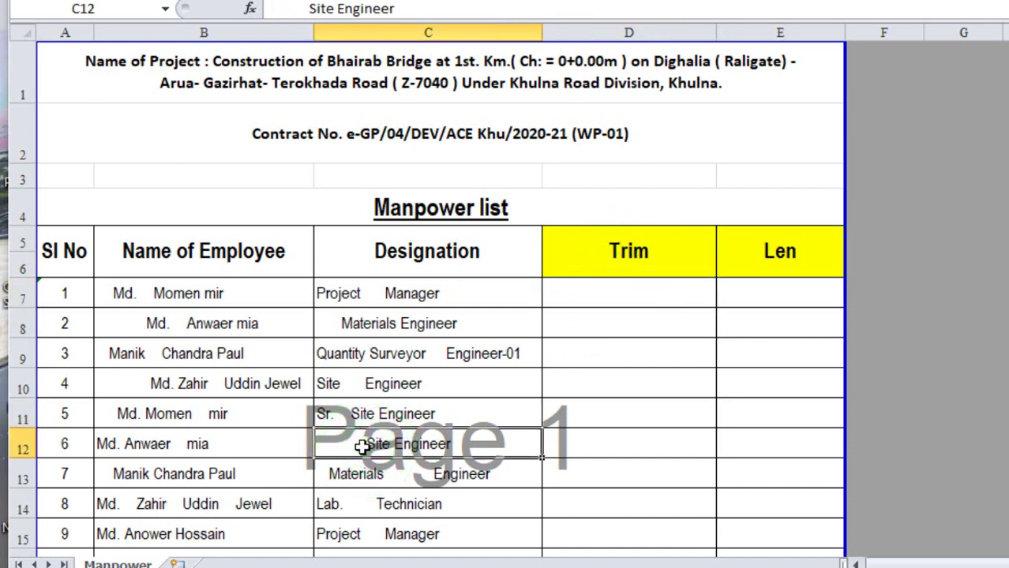
click(614, 263)
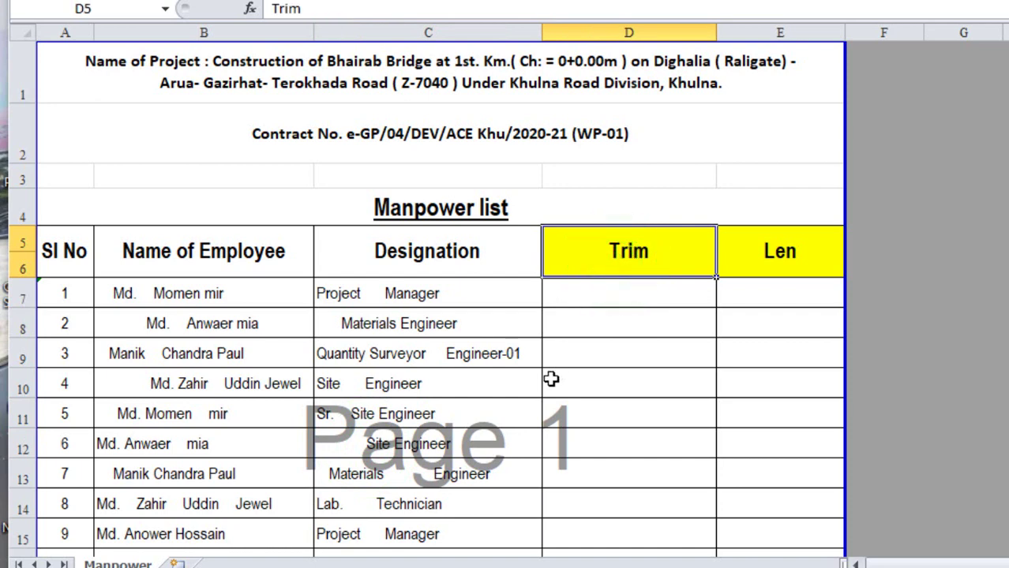
click(602, 293)
text(=)
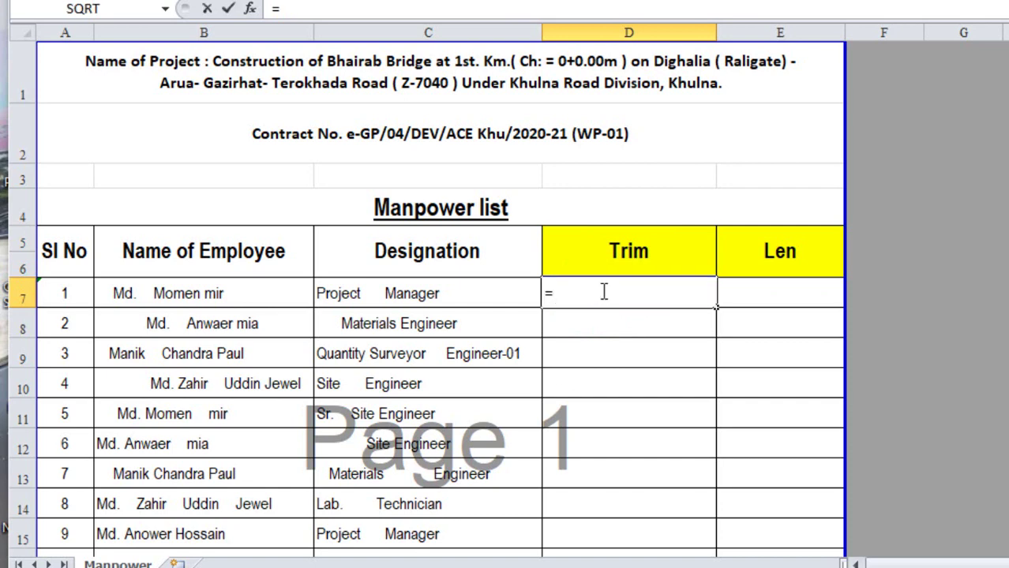
Enter =TRIM(B7) in D7 so the first name shows single spacing, then compare with B7
text(t)
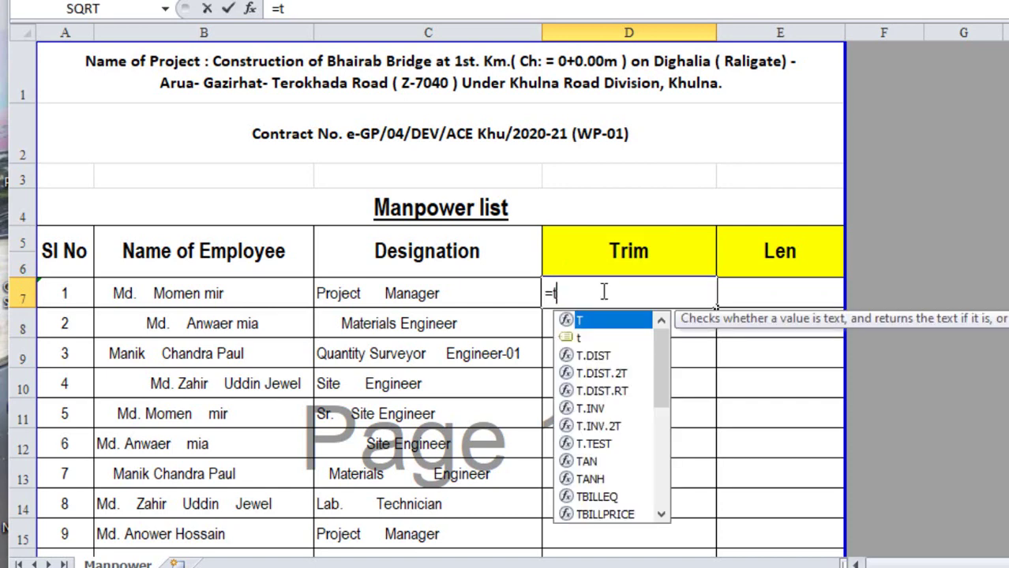
text(ri)
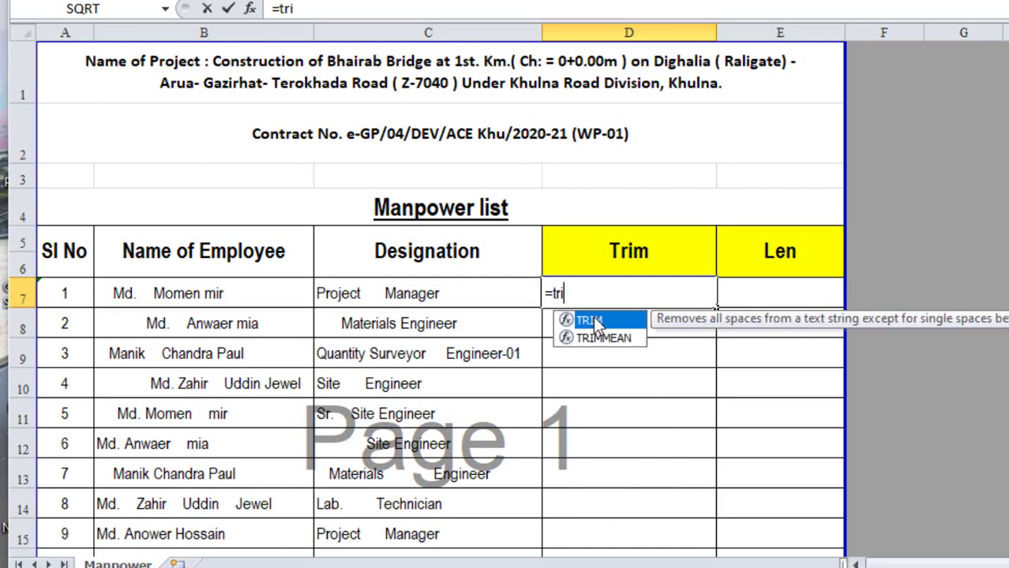
double_click(590, 321)
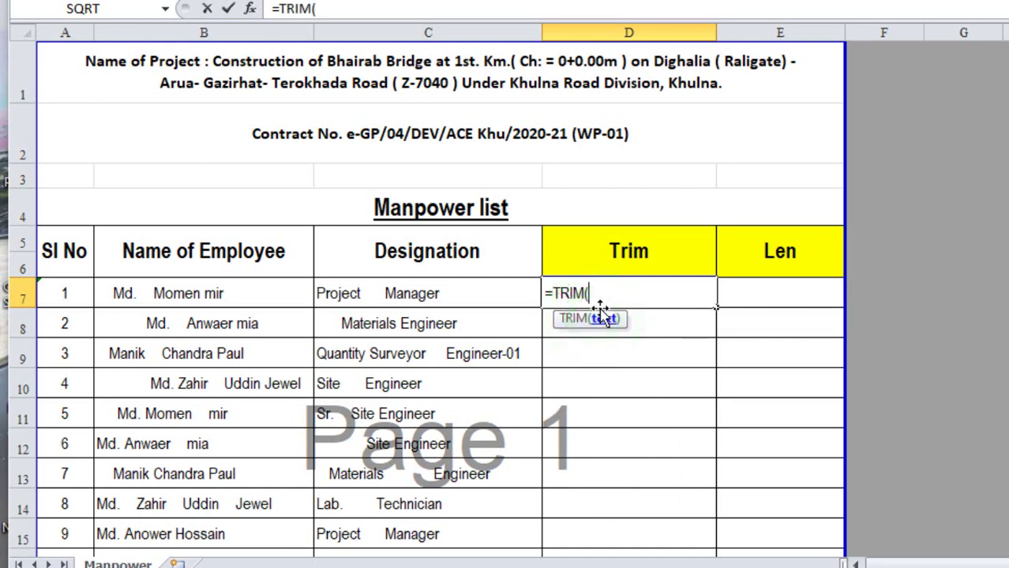
click(221, 293)
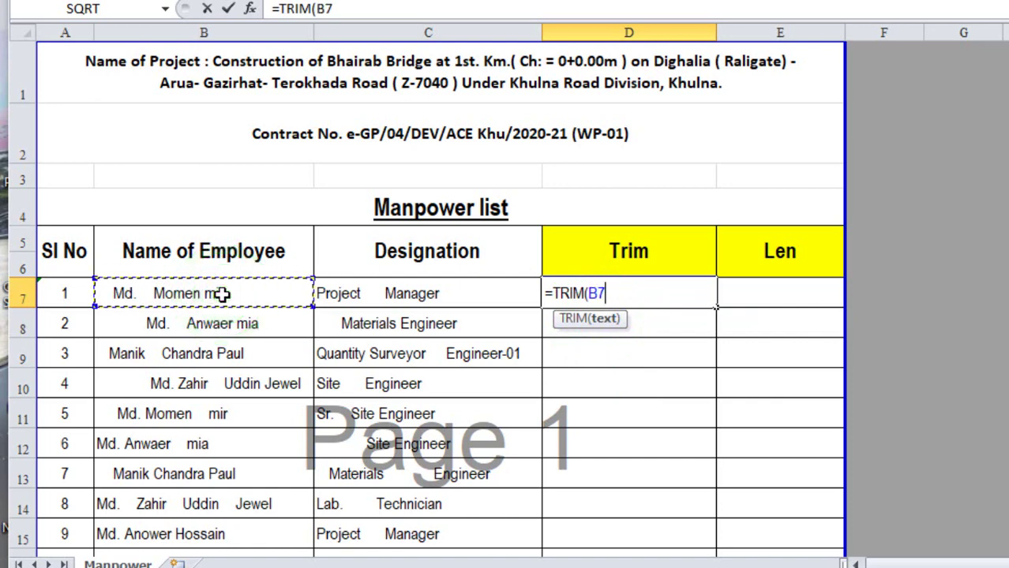
text())
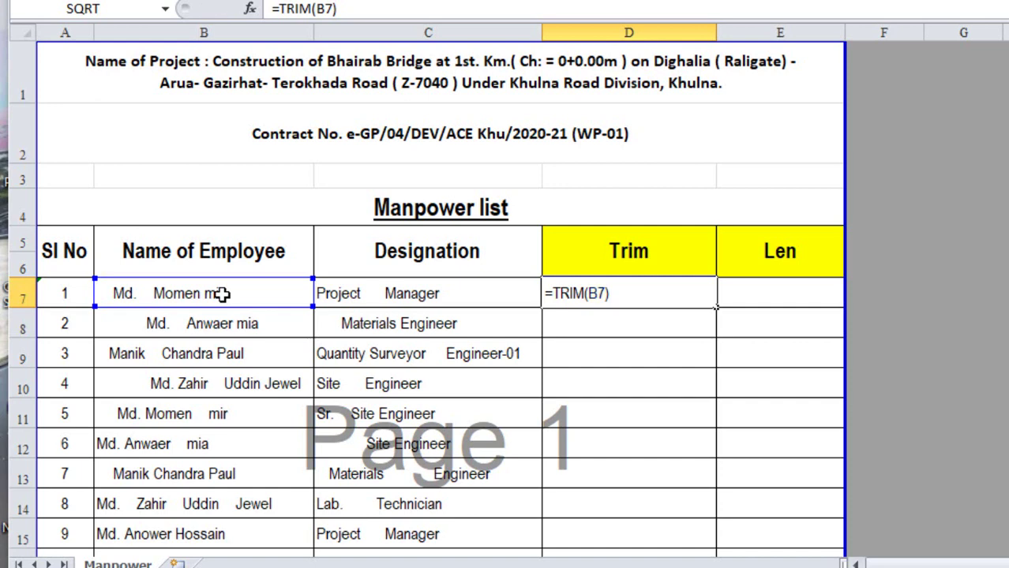
key(Return)
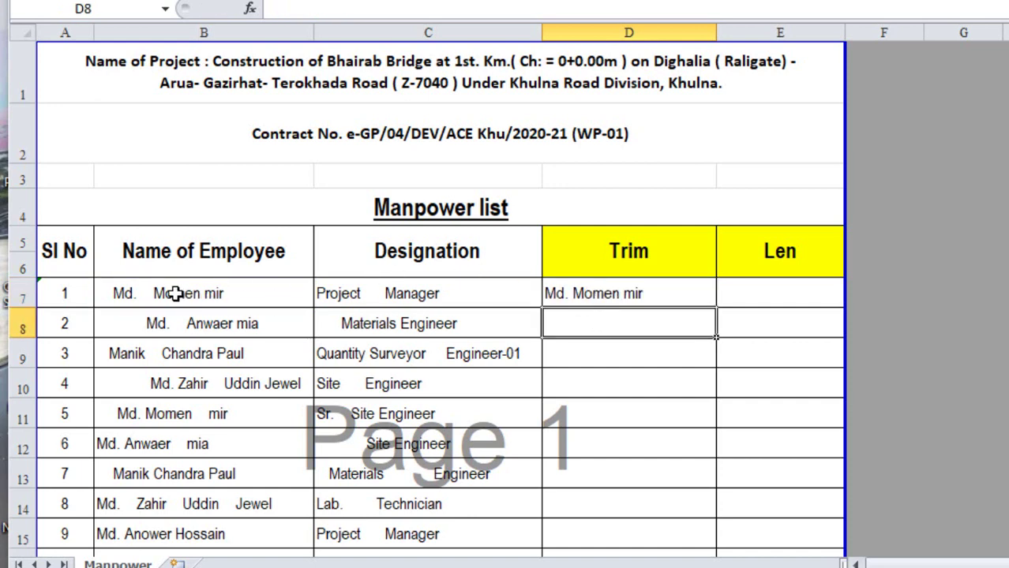
click(175, 294)
Fill the =TRIM formula from D7 down the Trim column to row 25
click(621, 293)
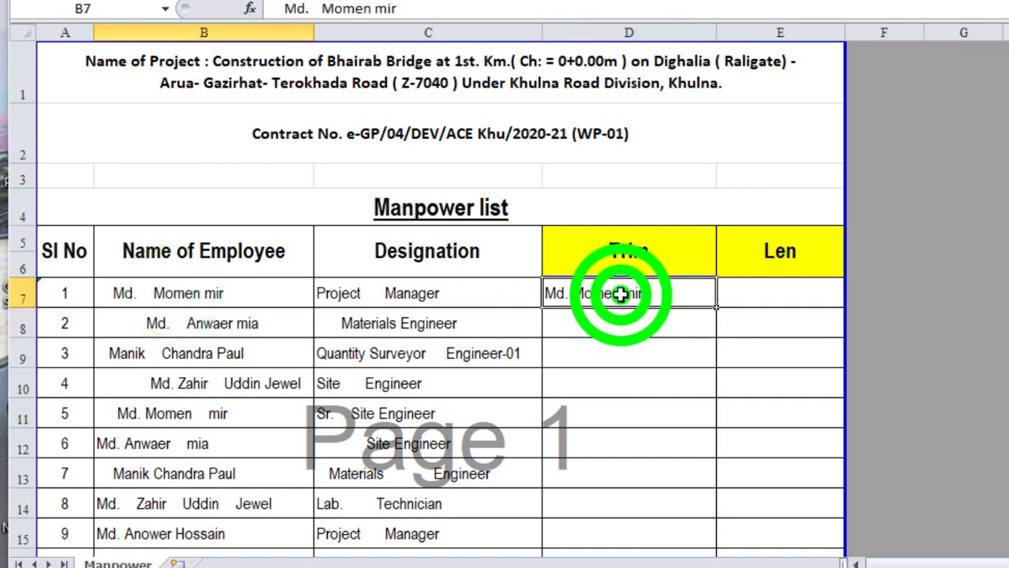
drag(213, 293, 209, 474)
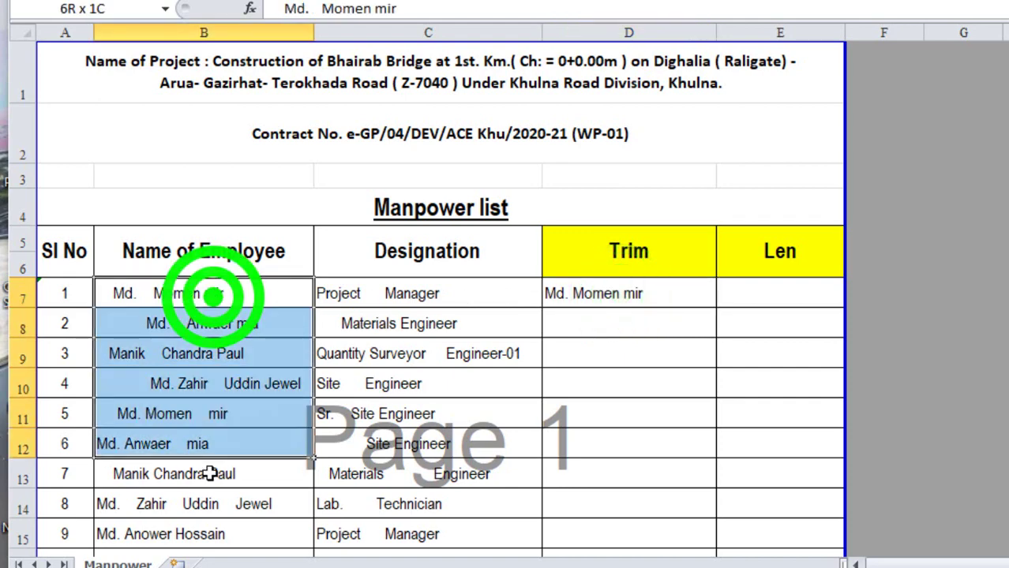
click(620, 294)
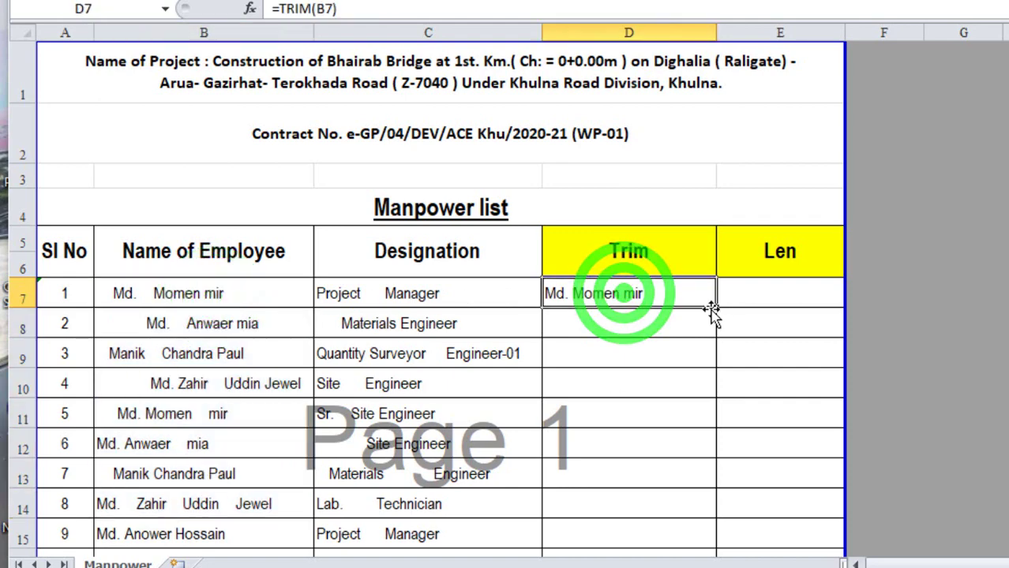
click(715, 307)
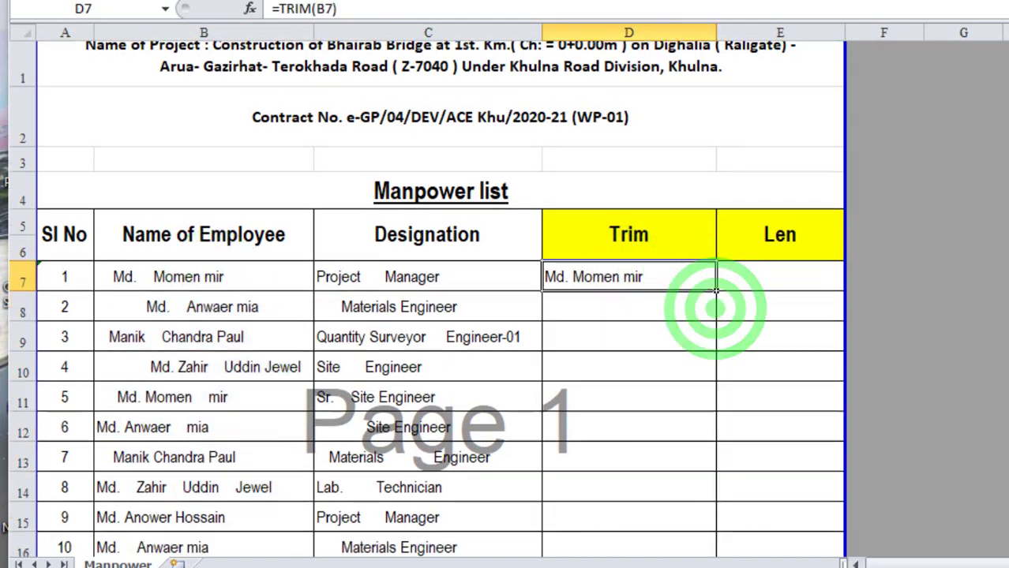
drag(716, 290, 709, 559)
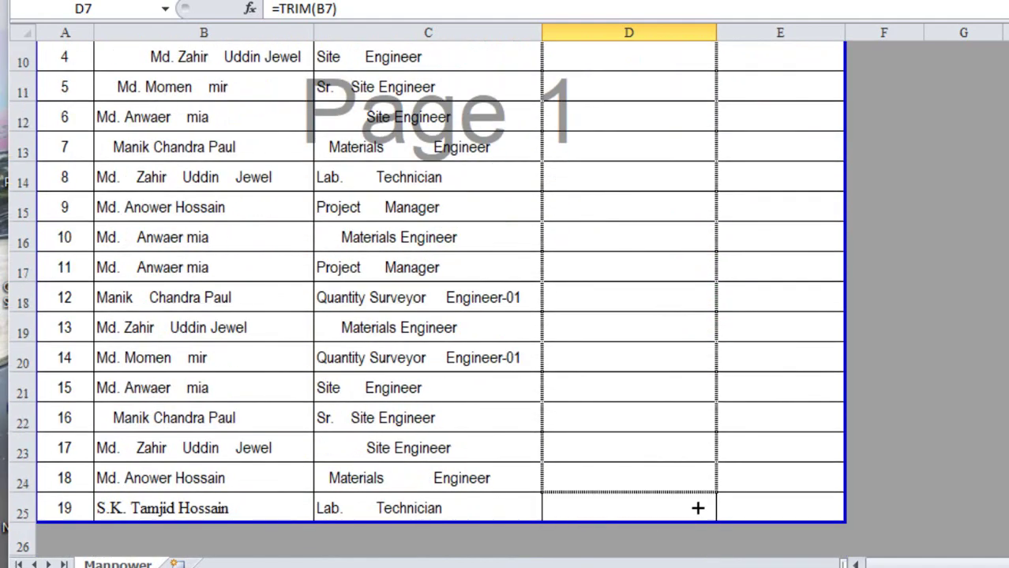
drag(697, 508, 696, 506)
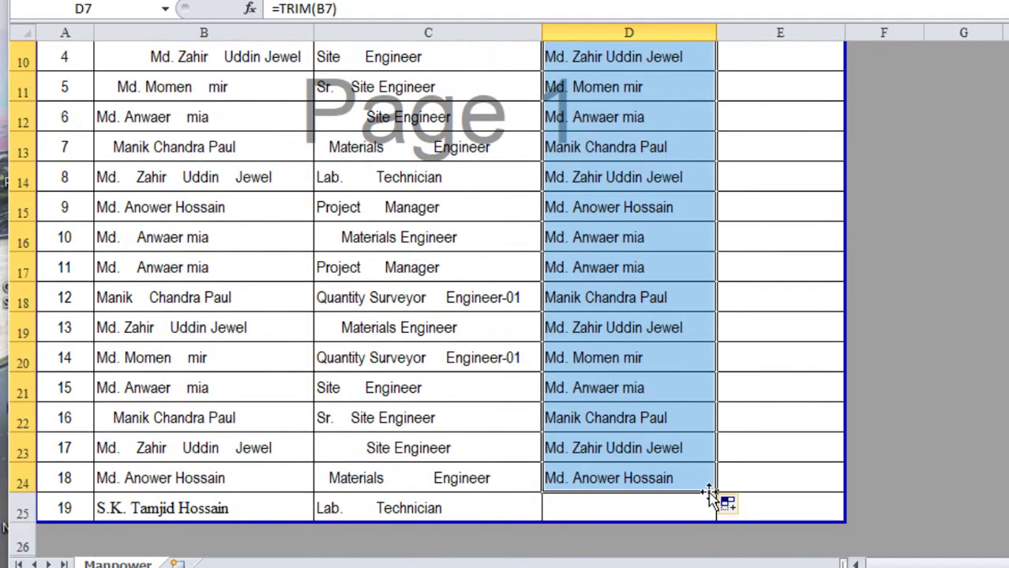
double_click(713, 491)
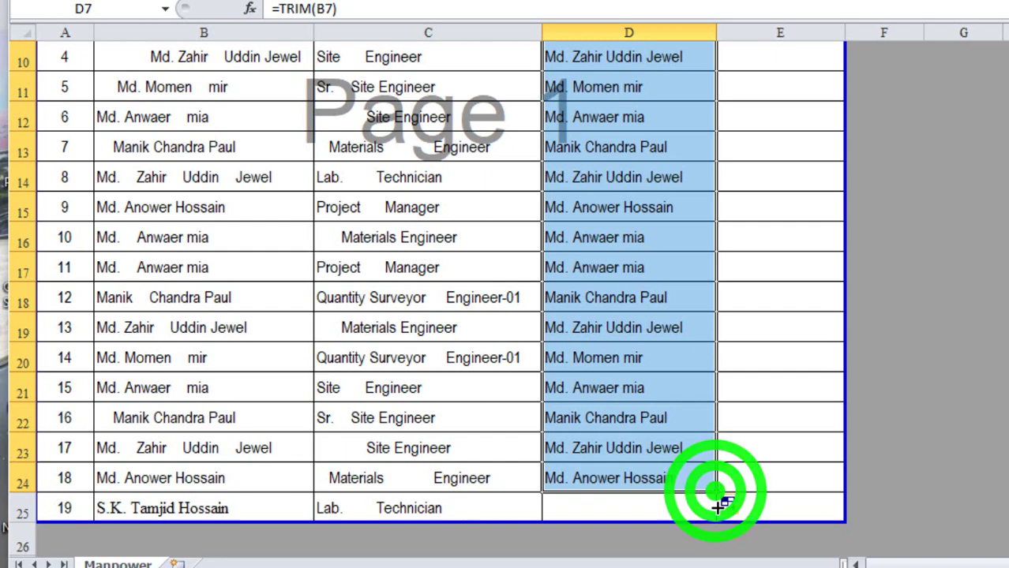
Check the copied trim formulas in D15, D7 and D12
scroll(675, 526, up, 3)
click(669, 473)
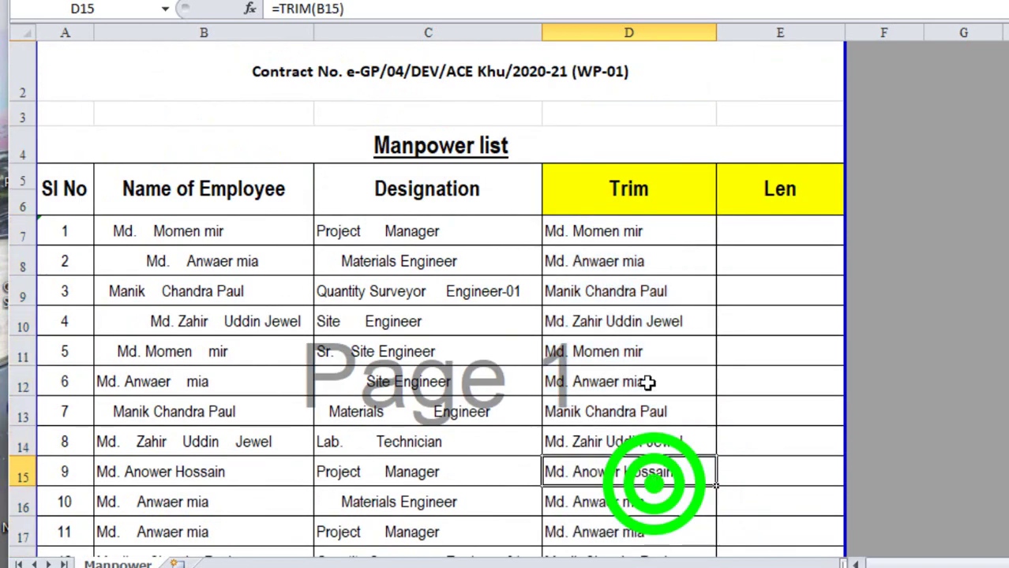
click(617, 236)
click(604, 384)
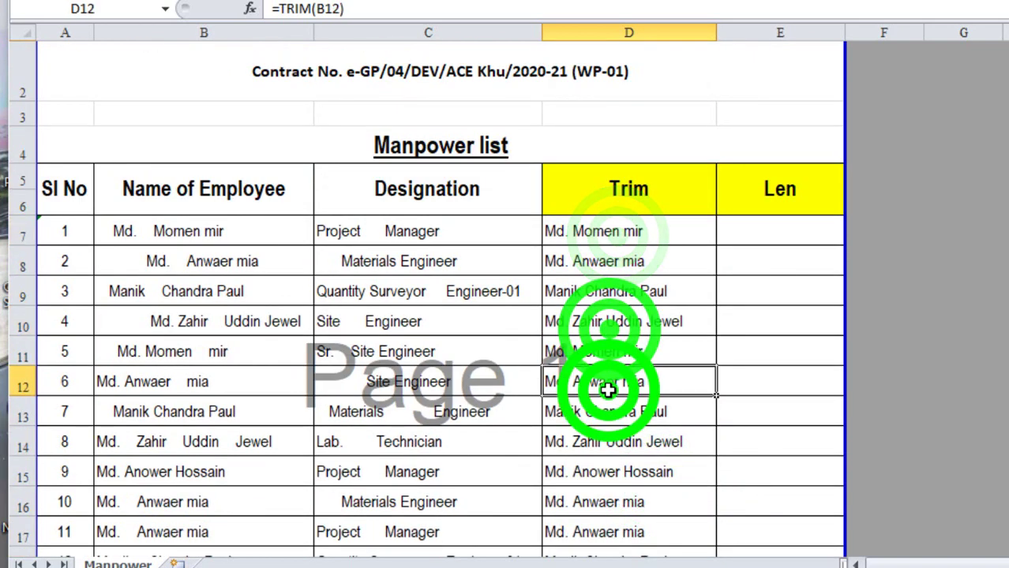
Replace D7's formula with =TRIM(C7) to trim the designation instead of the name
click(624, 231)
text(=)
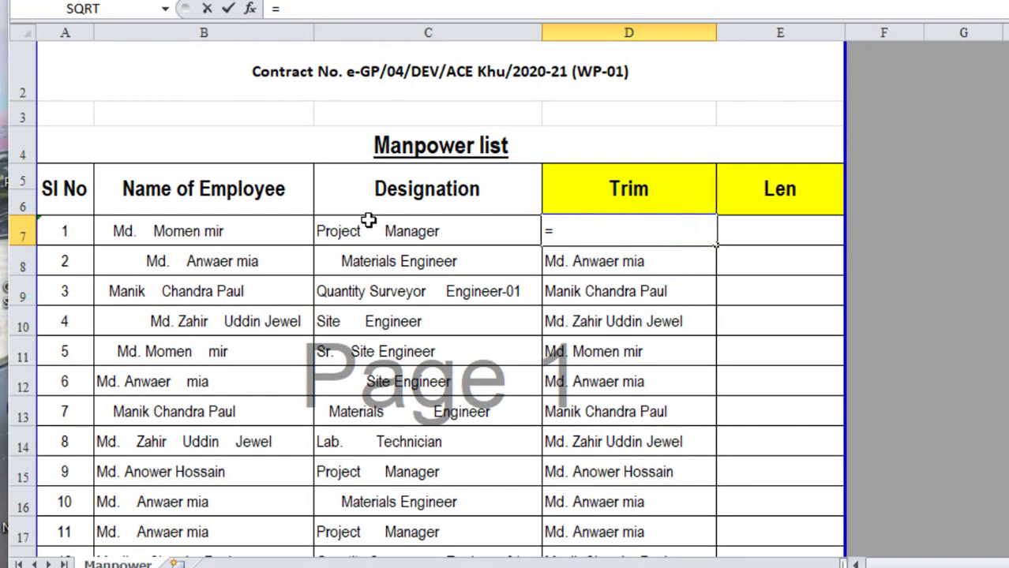
click(371, 228)
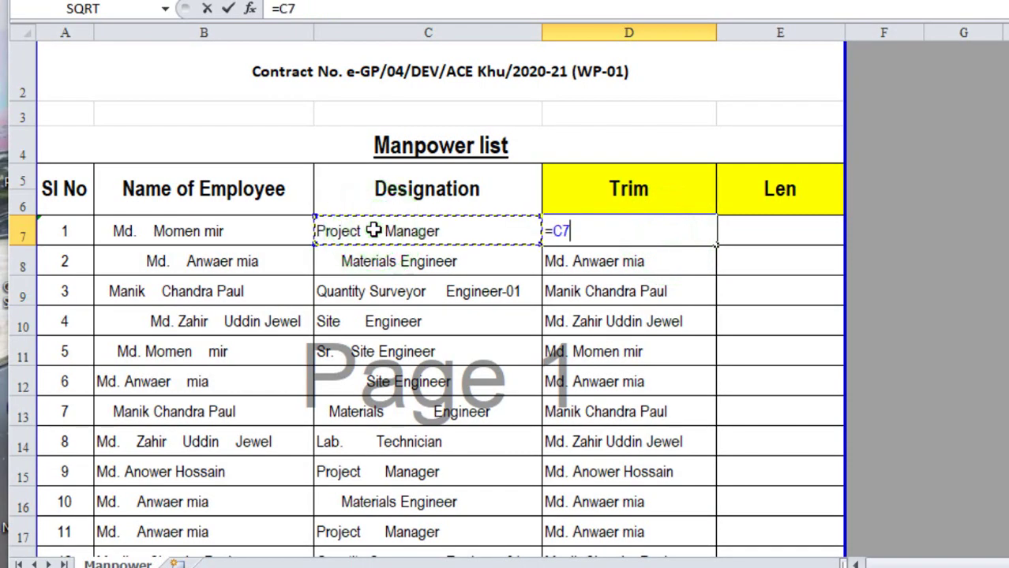
key(BackSpace)
key(BackSpace)
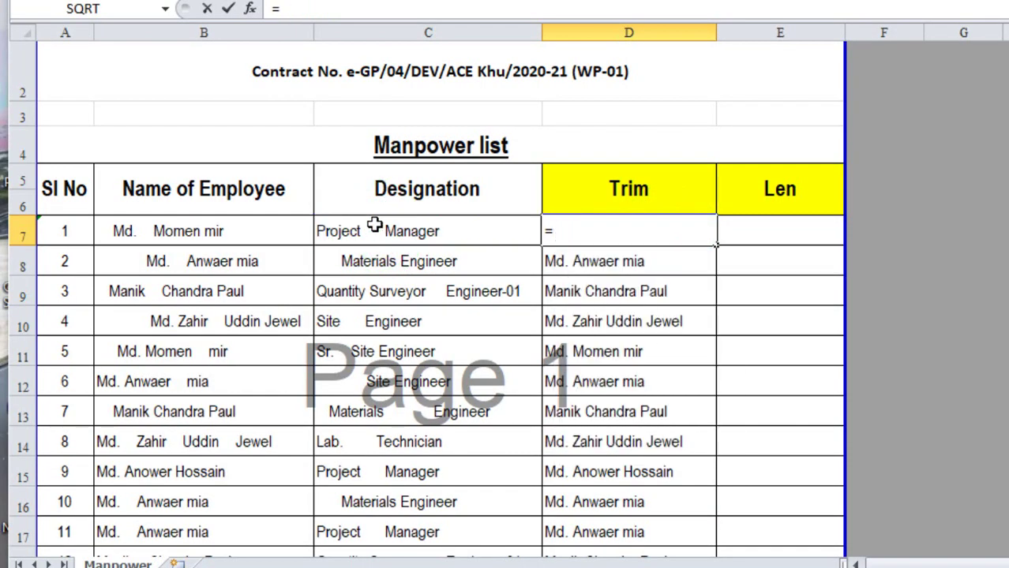
text(trim)
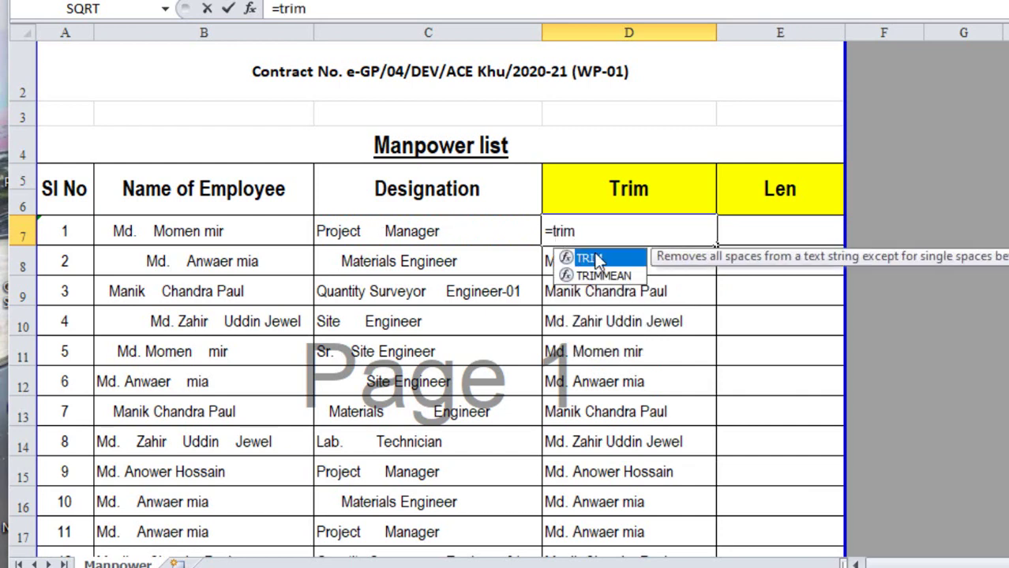
double_click(592, 258)
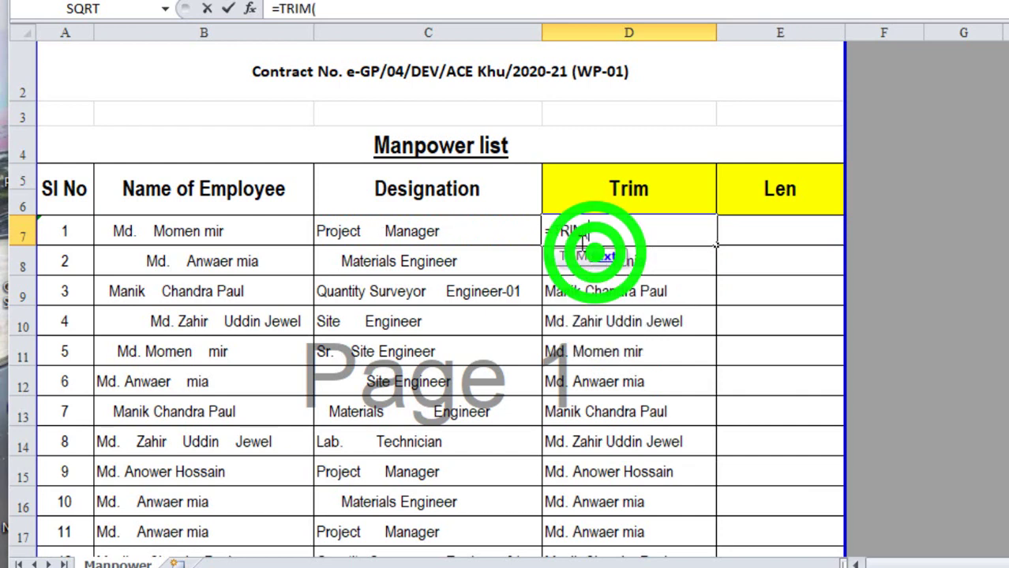
click(405, 229)
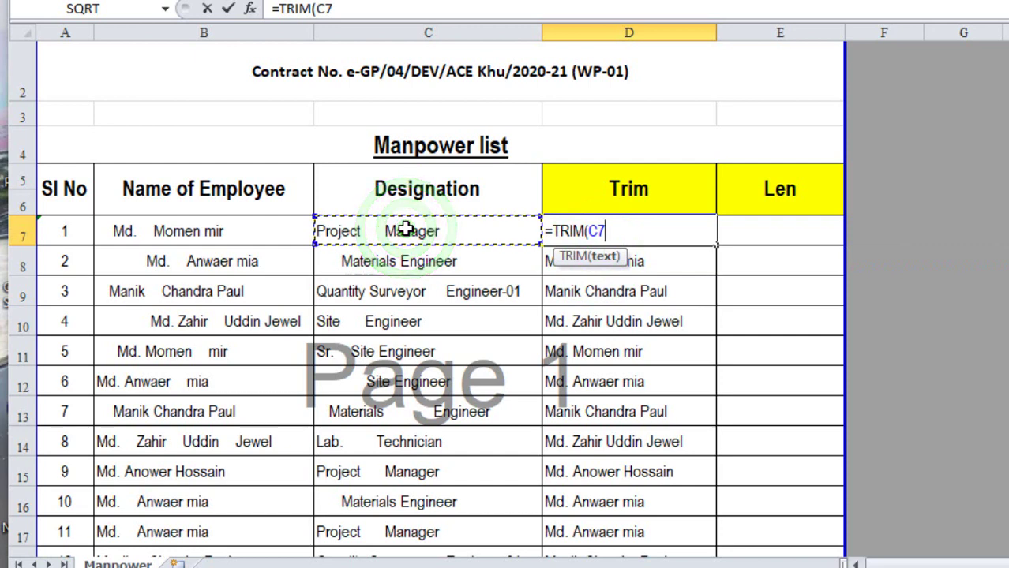
text())
key(Return)
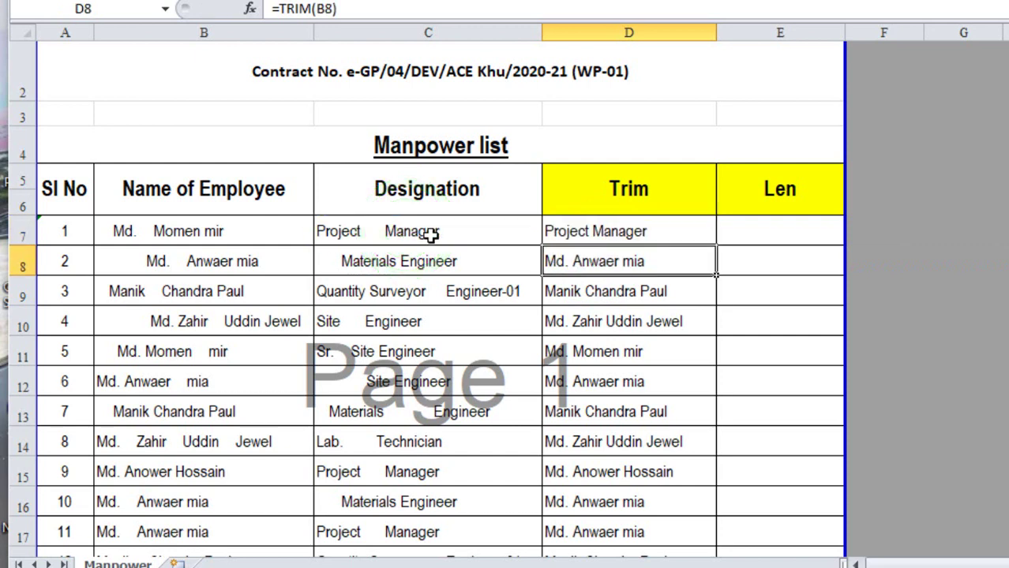
Compare D7 with C7 and fill =TRIM(C7) down column D to row 25
click(610, 228)
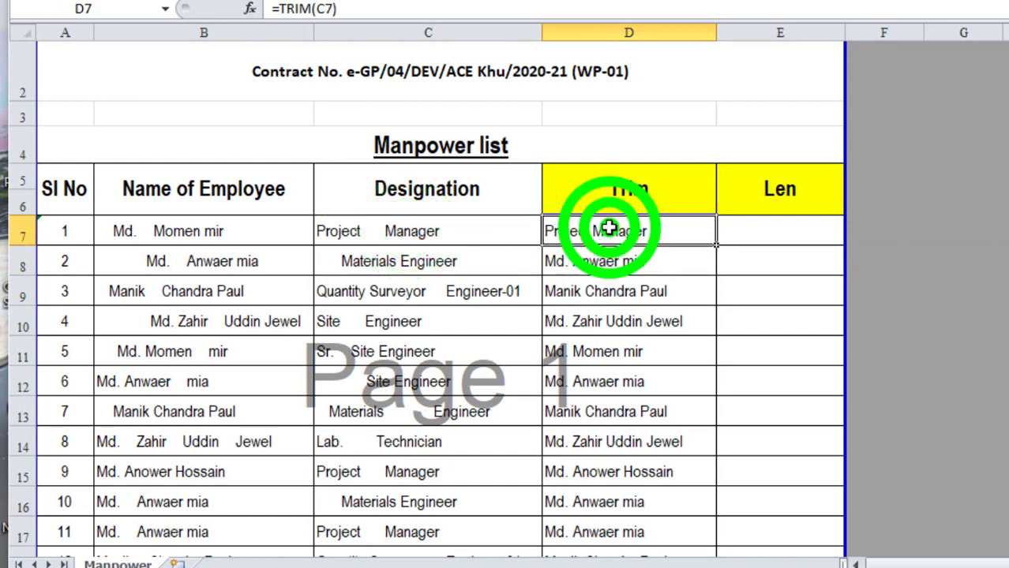
click(399, 226)
click(572, 228)
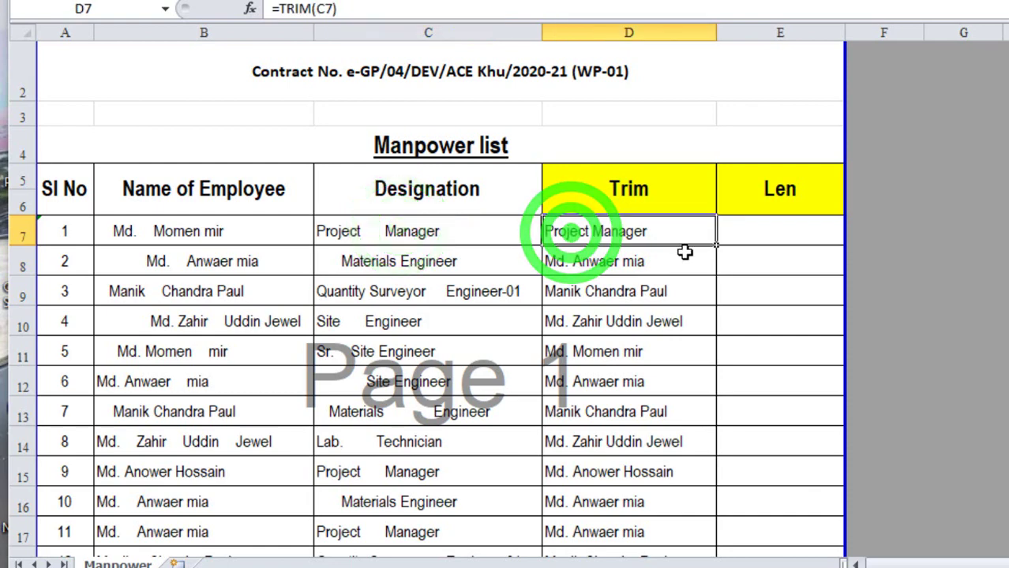
drag(718, 248, 695, 549)
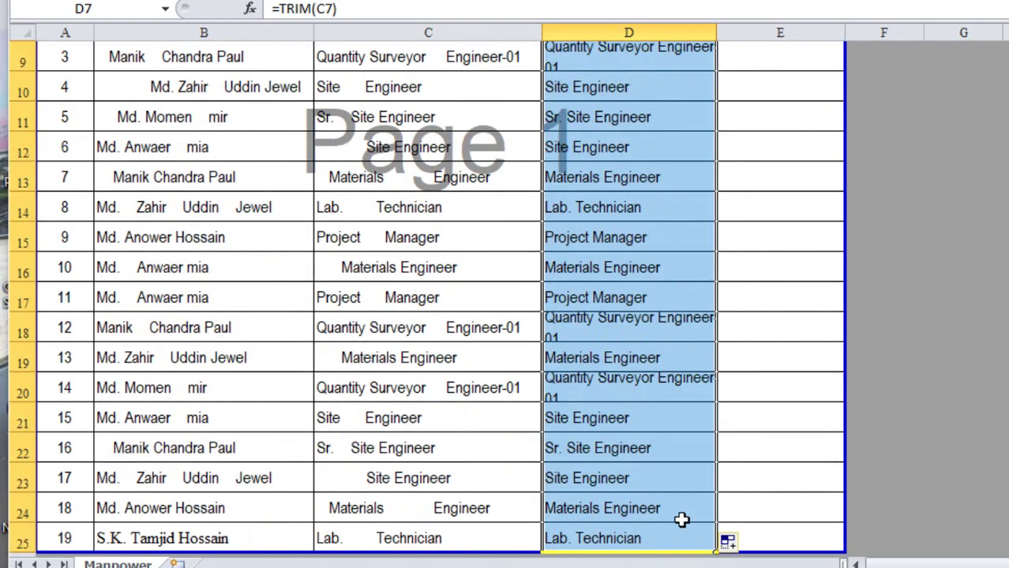
scroll(616, 418, up, 3)
click(601, 356)
click(427, 324)
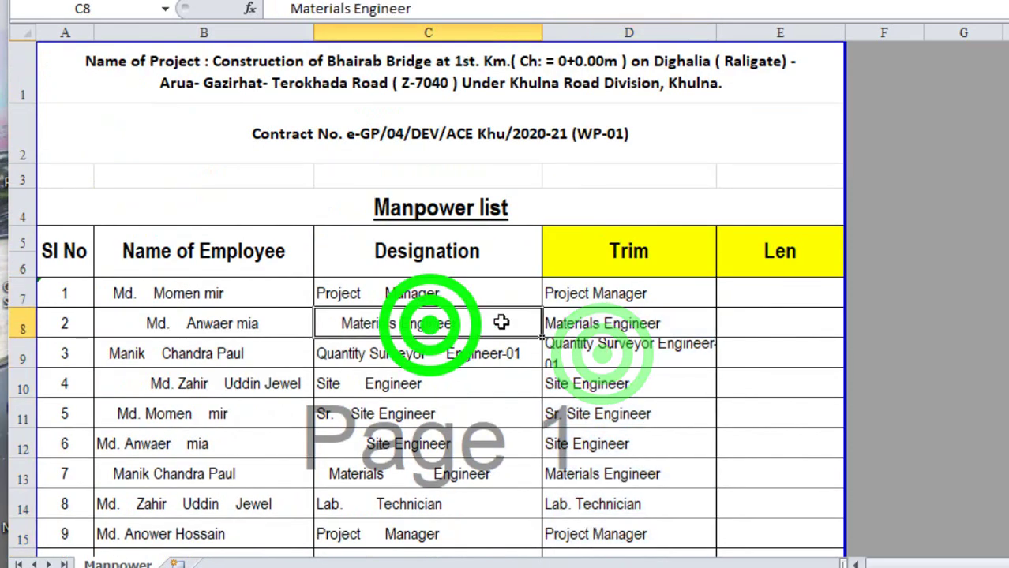
click(607, 324)
click(489, 355)
click(610, 359)
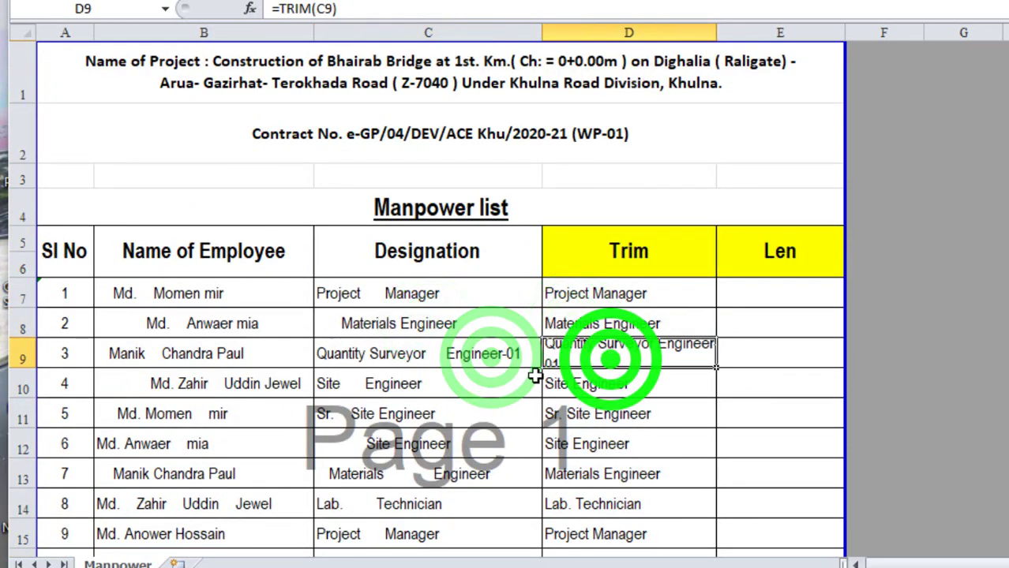
click(446, 388)
click(582, 385)
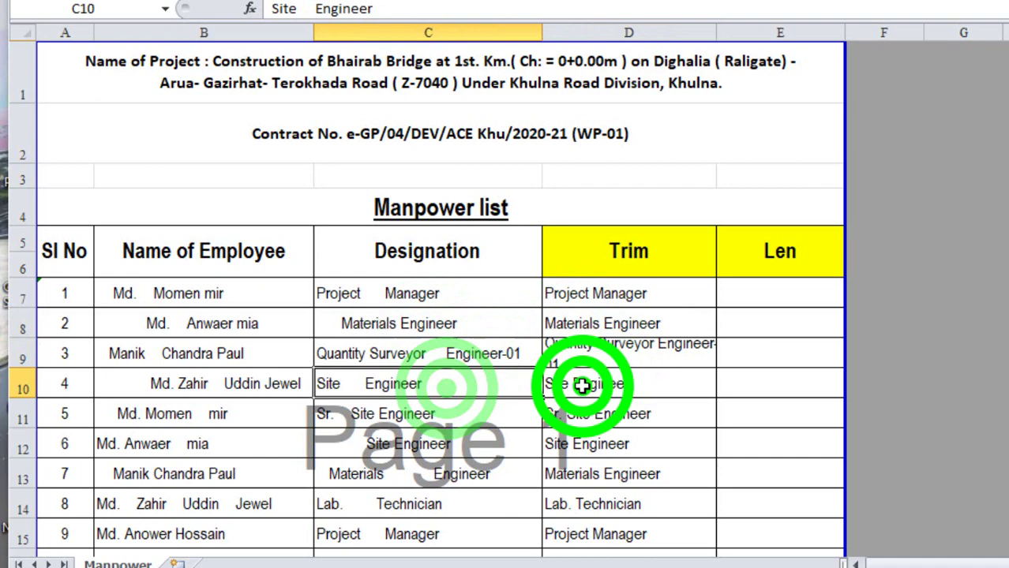
click(418, 417)
click(583, 414)
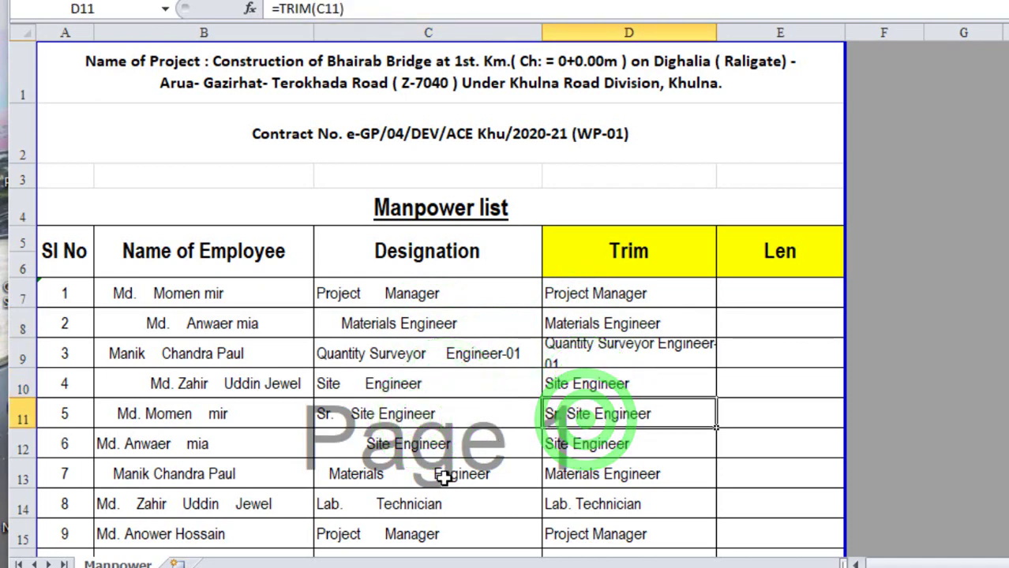
click(433, 509)
click(616, 519)
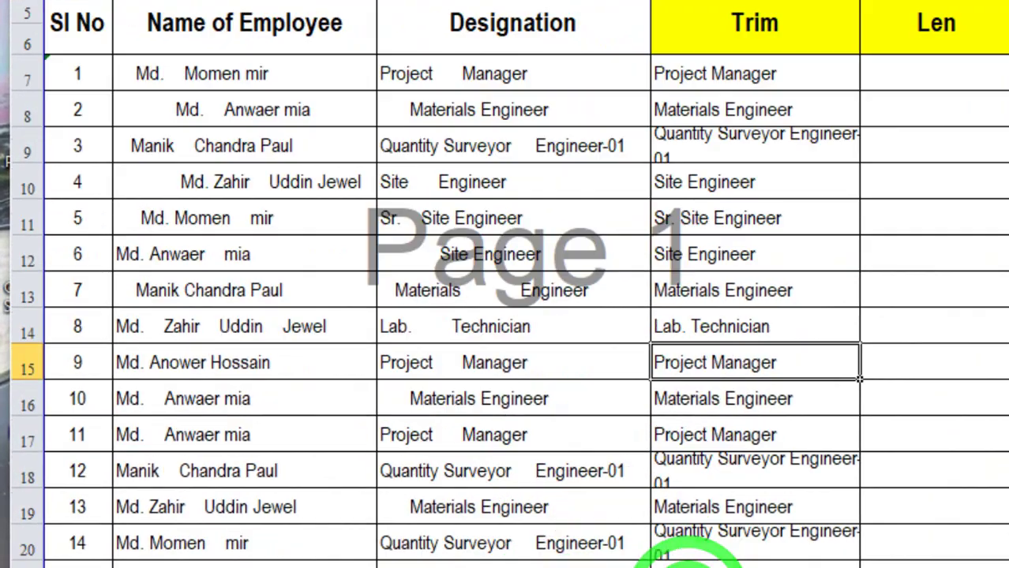
click(525, 390)
click(700, 407)
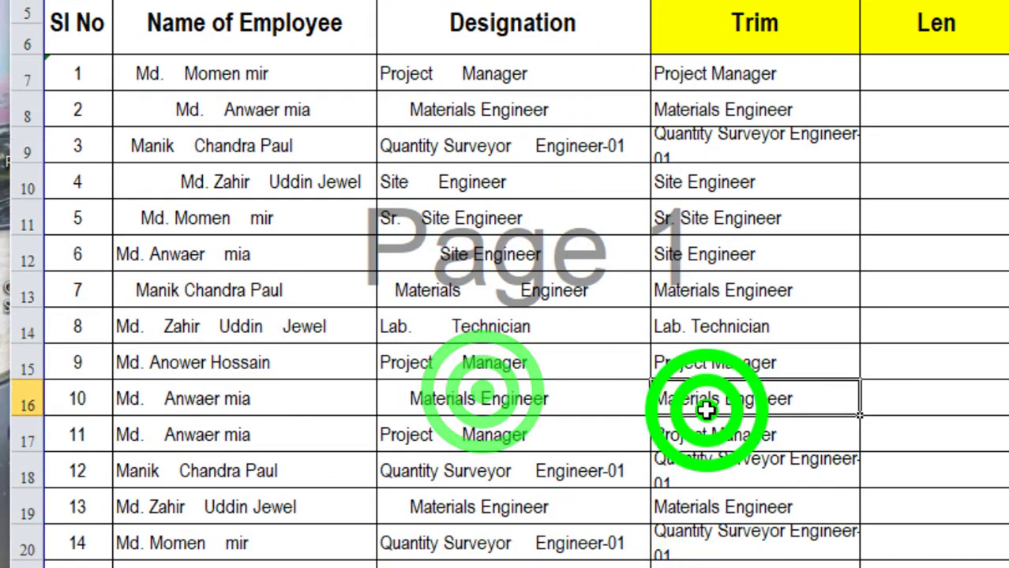
click(529, 436)
click(725, 434)
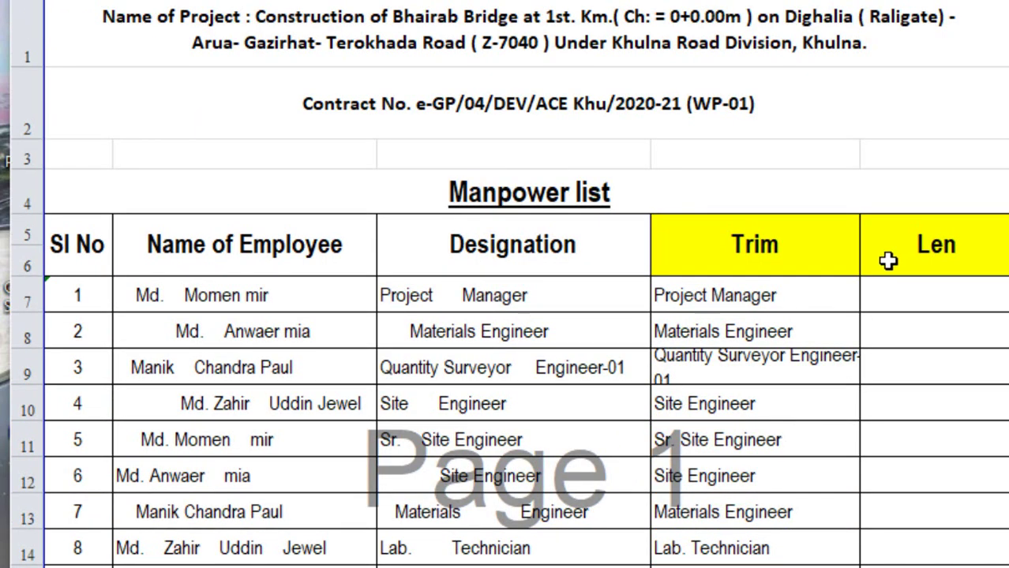
Point out the Len column header and the trimmed texts in D7–D10
click(931, 246)
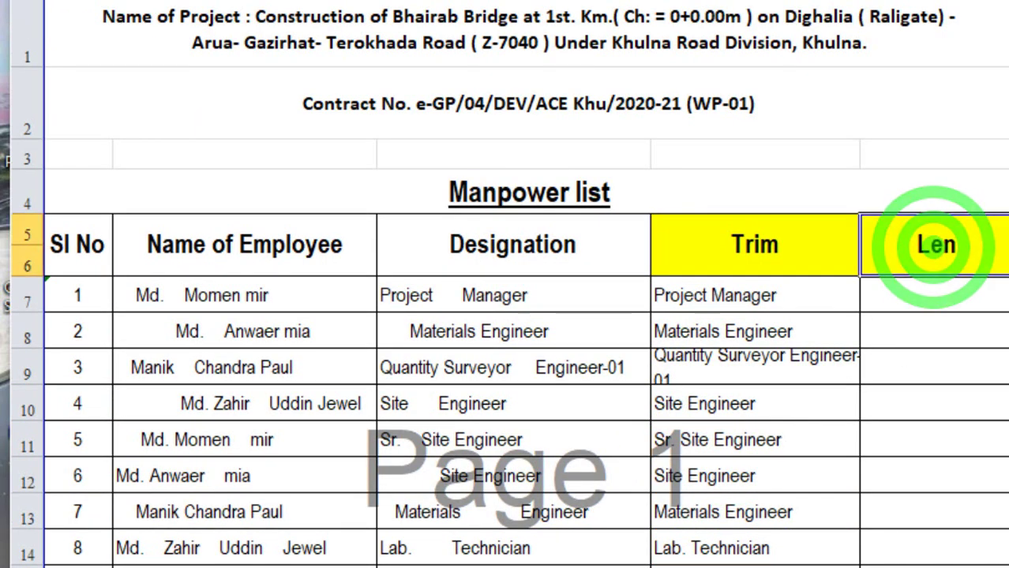
click(950, 267)
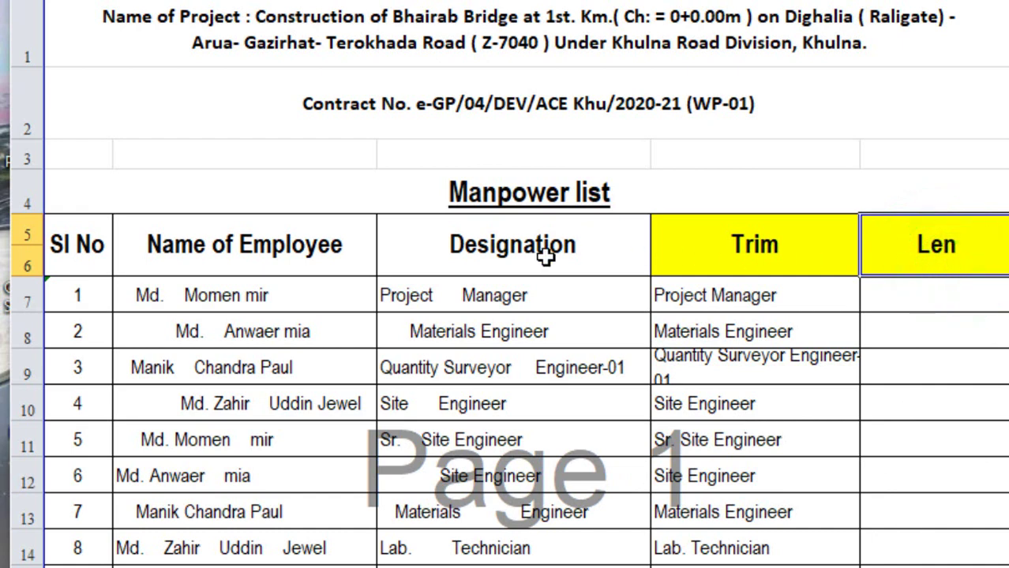
click(734, 291)
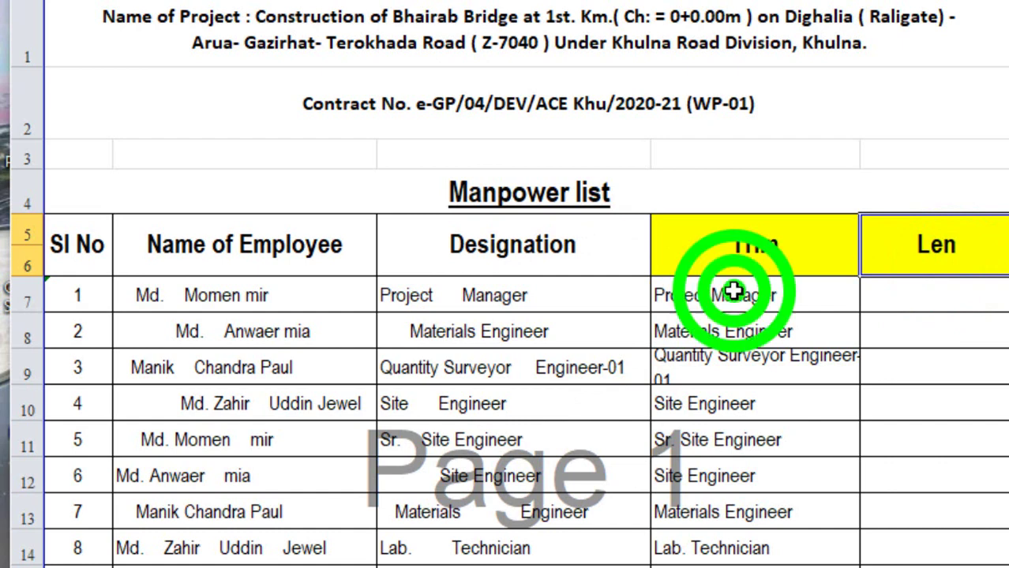
click(741, 333)
click(746, 371)
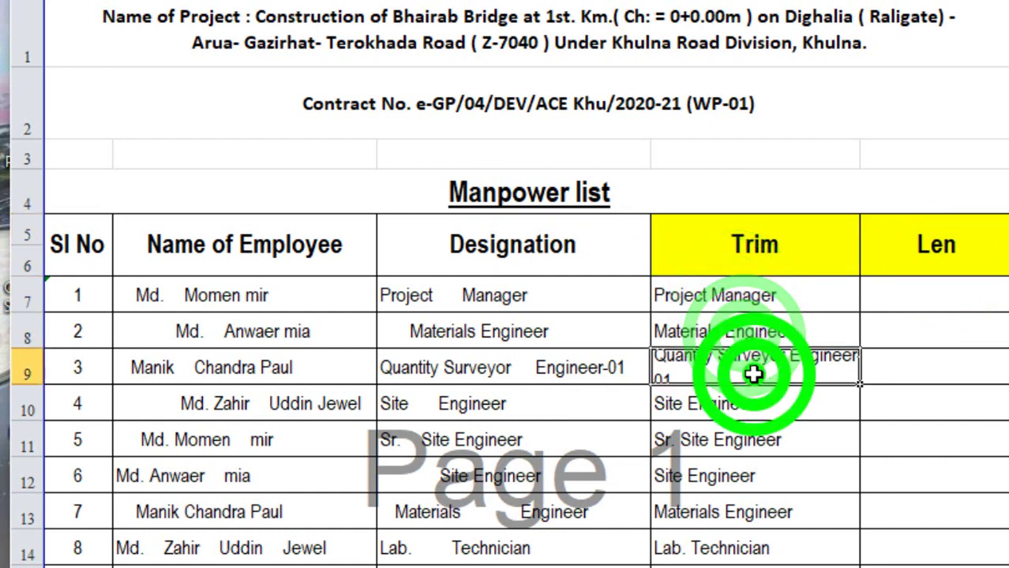
click(735, 405)
Revisit the Len header and D7–D10, then select E7 for the first length formula
click(973, 265)
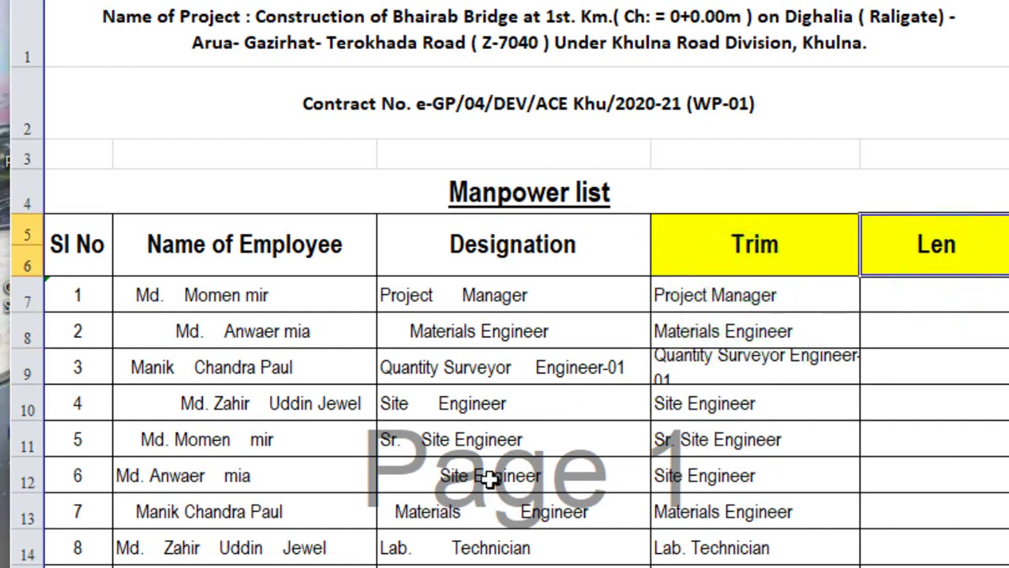
click(734, 291)
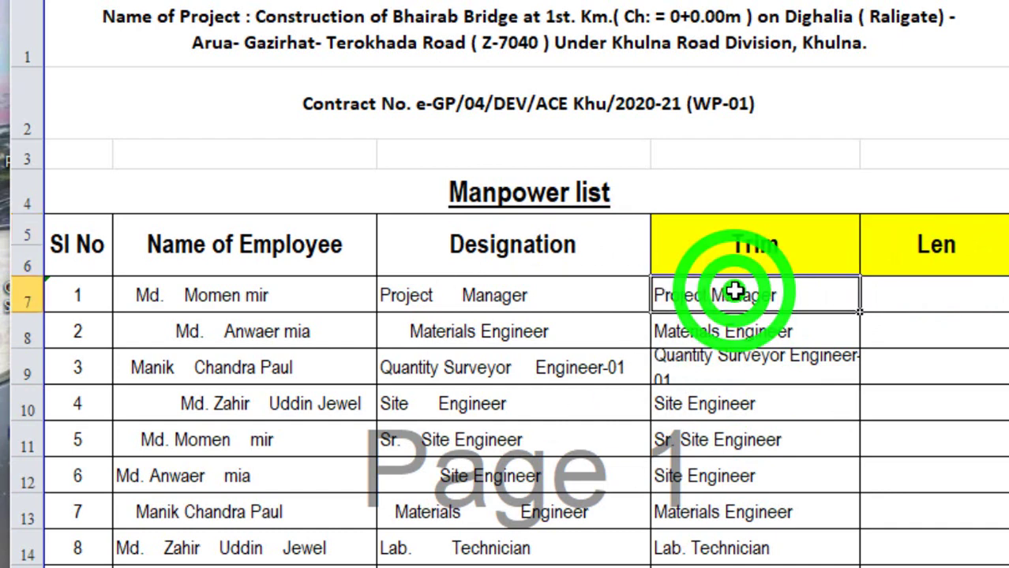
click(741, 333)
click(753, 375)
click(754, 408)
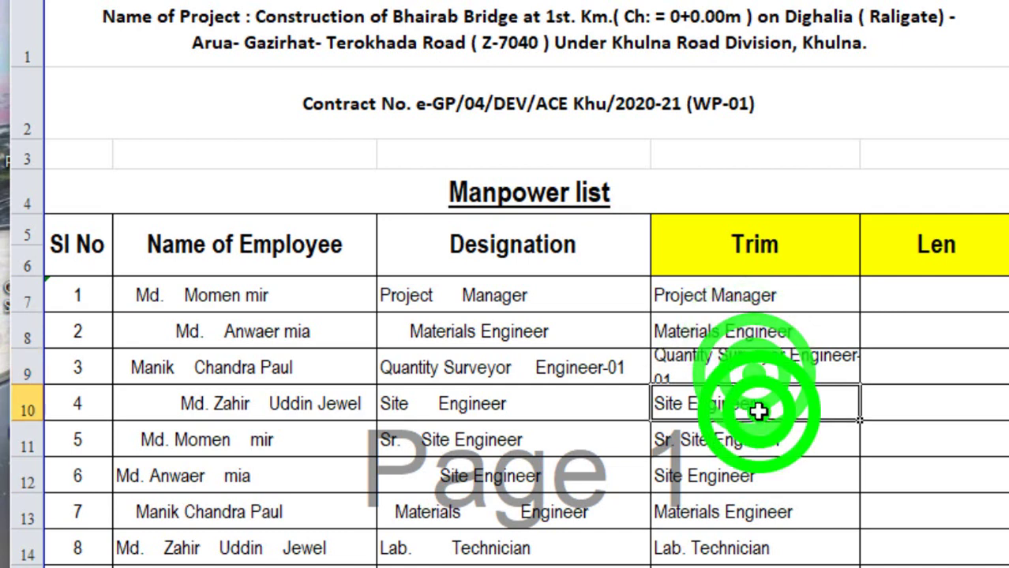
click(897, 287)
text(=l)
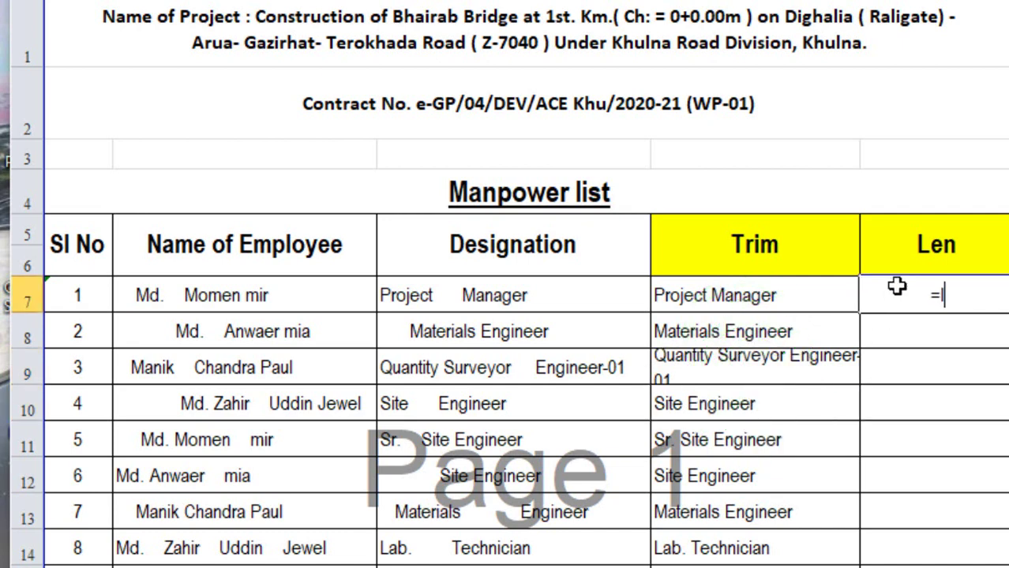
Enter =LEN(D7) in E7, returning 15 for the trimmed Project Manager text
text(en)
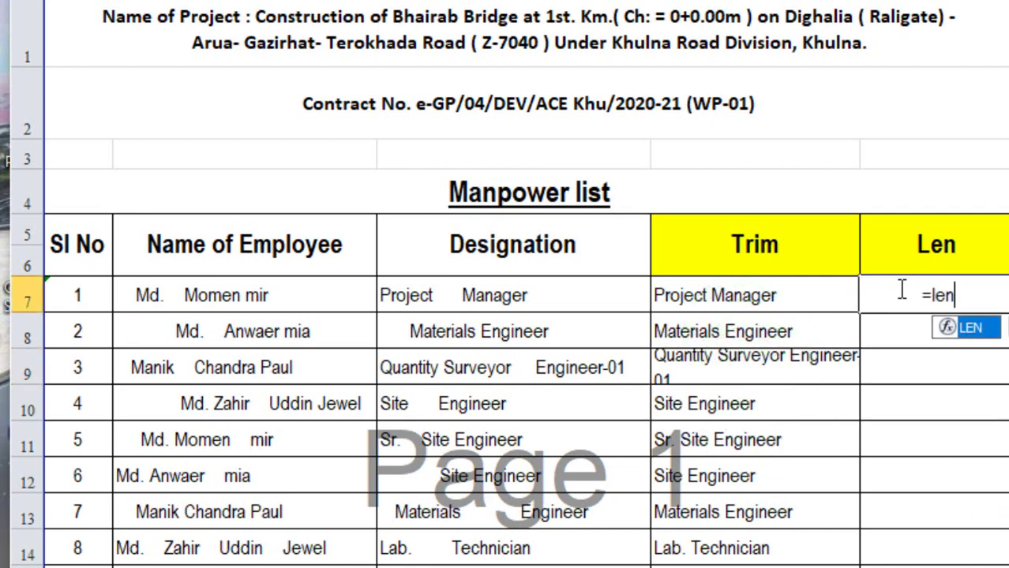
double_click(983, 332)
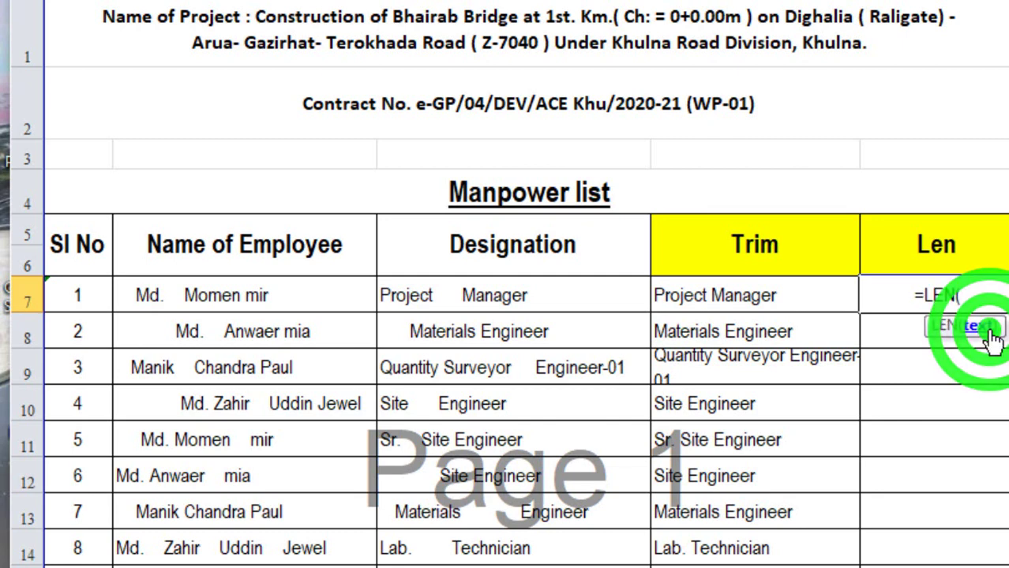
click(801, 297)
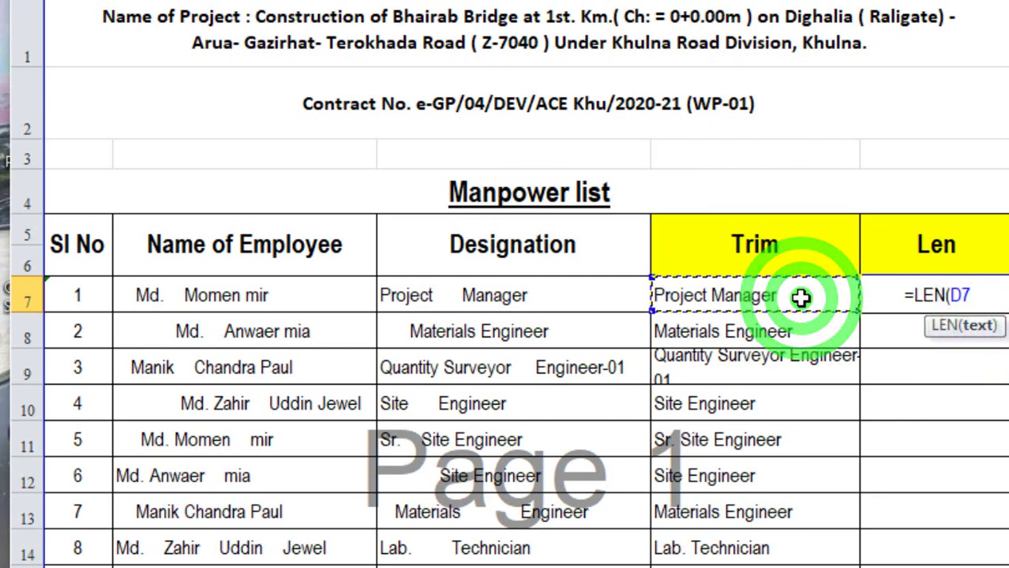
text())
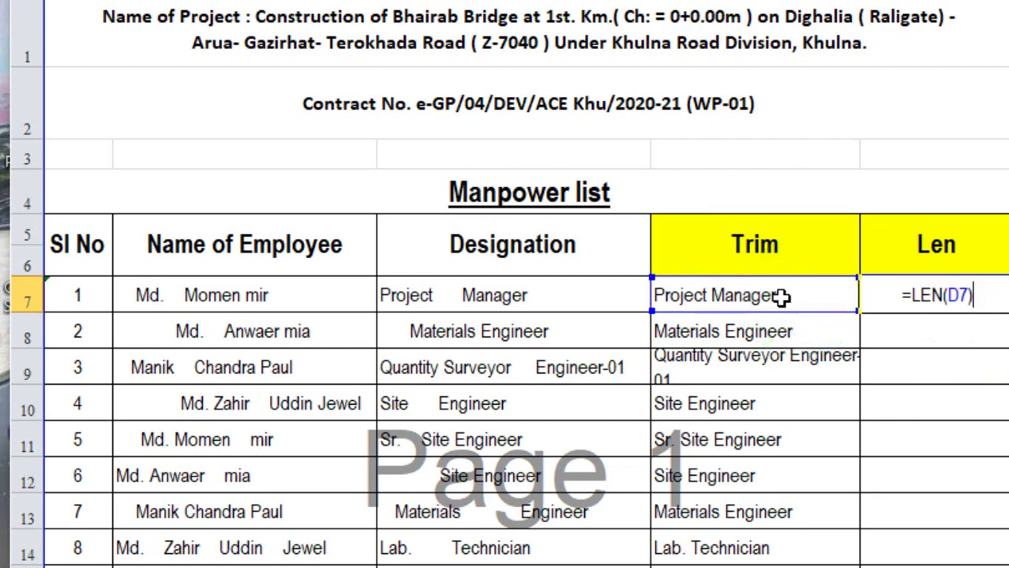
key(Return)
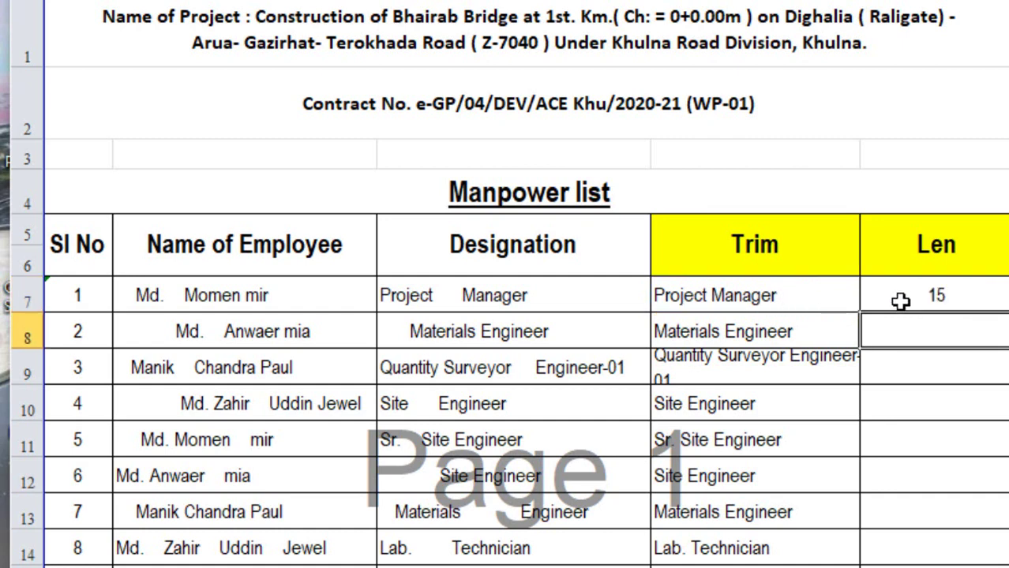
click(924, 300)
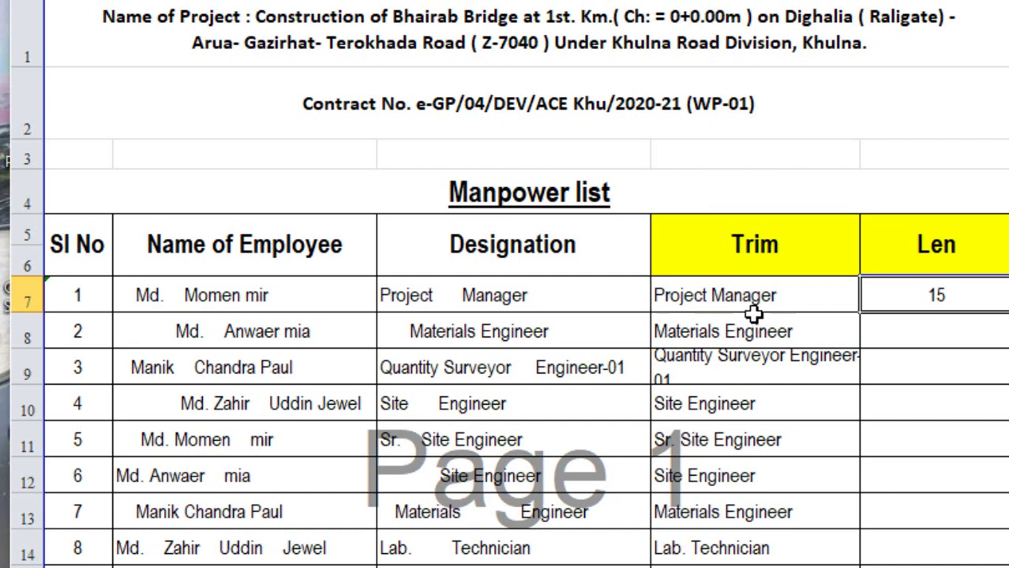
Fill the LEN formula from E7 down the Len column
click(963, 297)
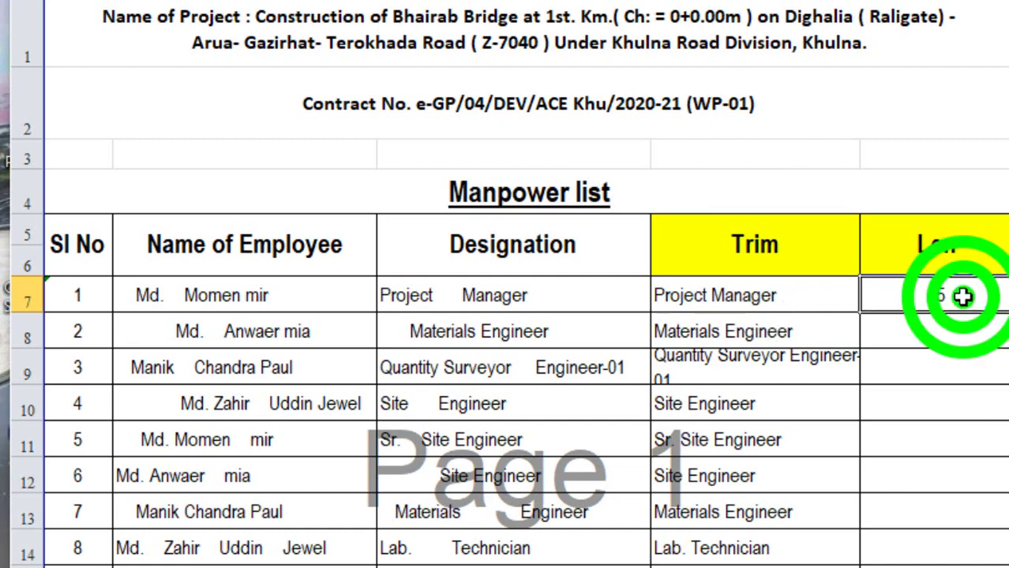
drag(1006, 313, 979, 564)
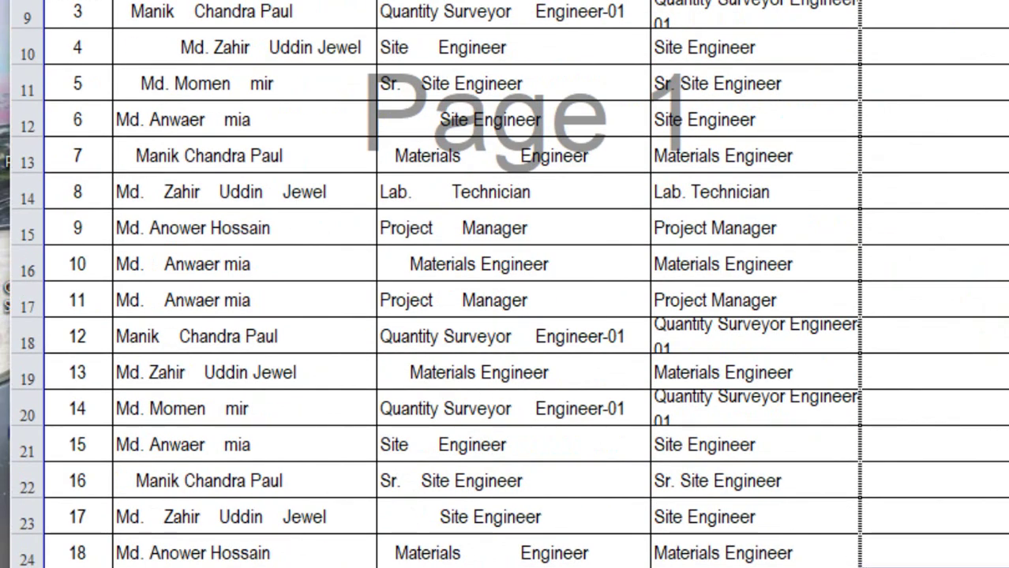
drag(979, 564, 955, 547)
scroll(993, 550, up, 1)
scroll(994, 550, up, 1)
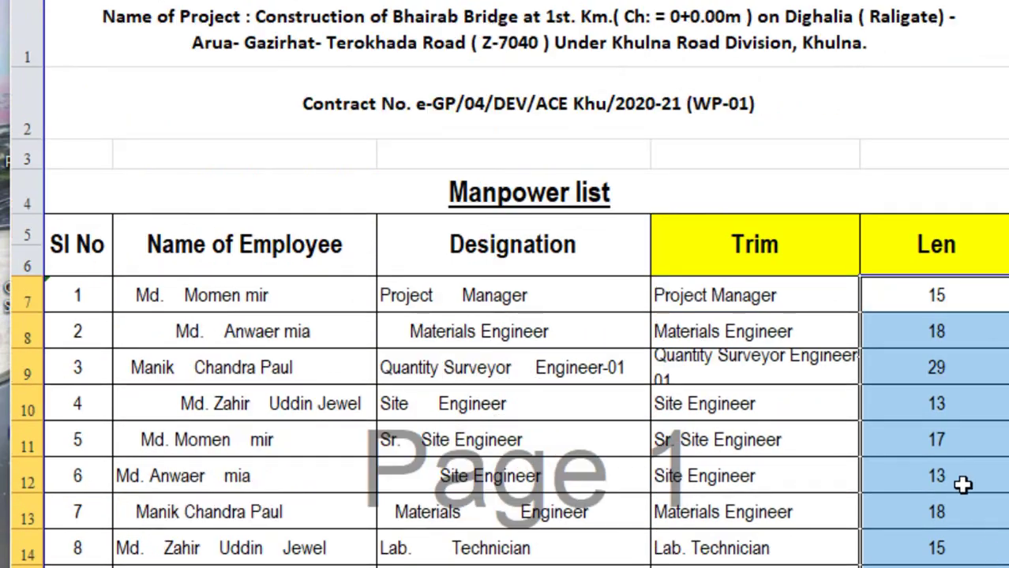
Check the Len results for rows 7 through 13 (18, 29, 13…)
click(964, 484)
click(944, 288)
click(941, 332)
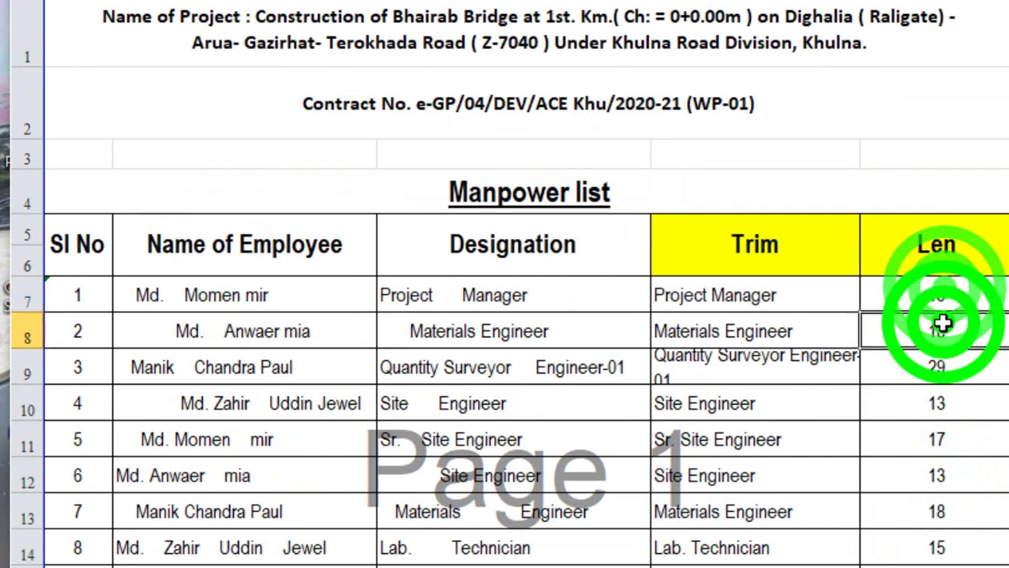
click(942, 368)
click(944, 427)
click(945, 477)
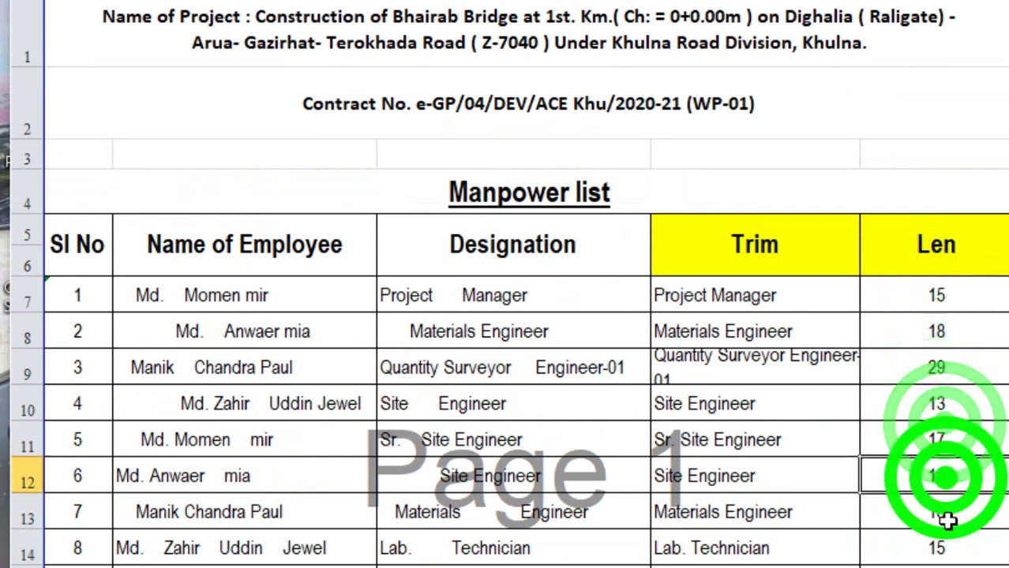
click(936, 513)
Overwrite row 7's Trim entry with P so its Len becomes 1
click(845, 295)
text(P)
key(Return)
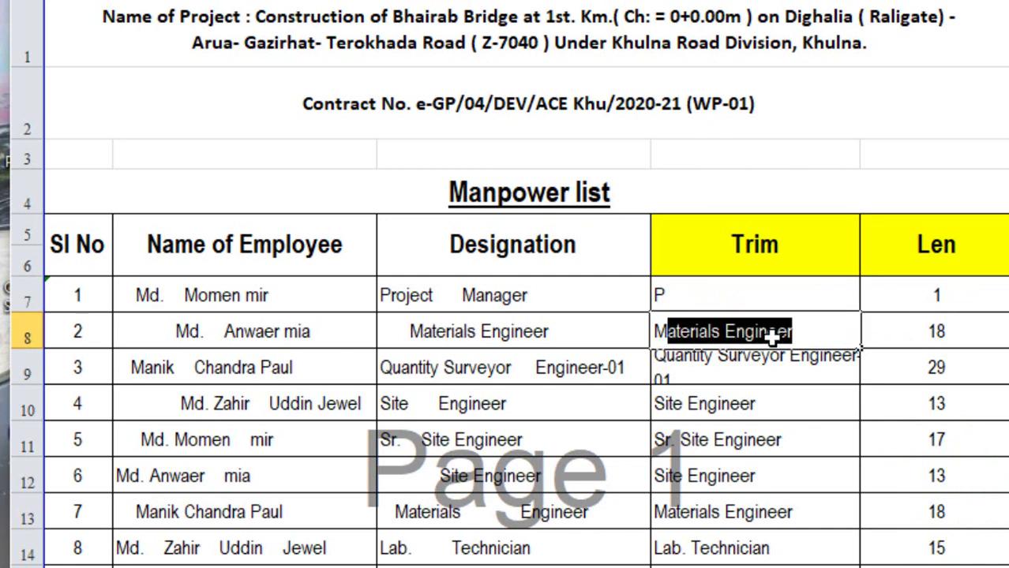
Shorten the Trim entries in rows 8 and 9 to just M and Q
key(Return)
click(785, 332)
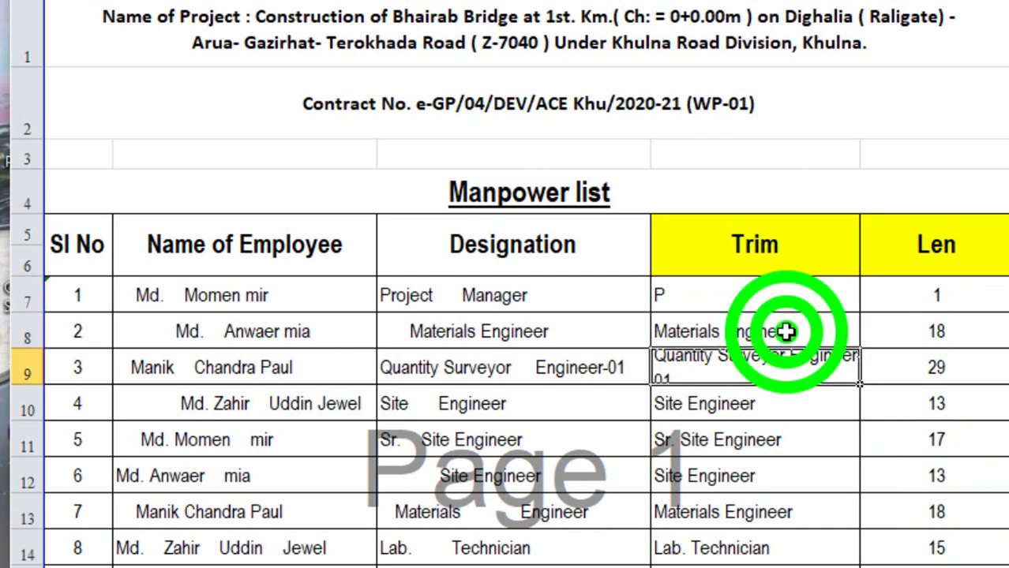
double_click(802, 332)
drag(805, 332, 668, 334)
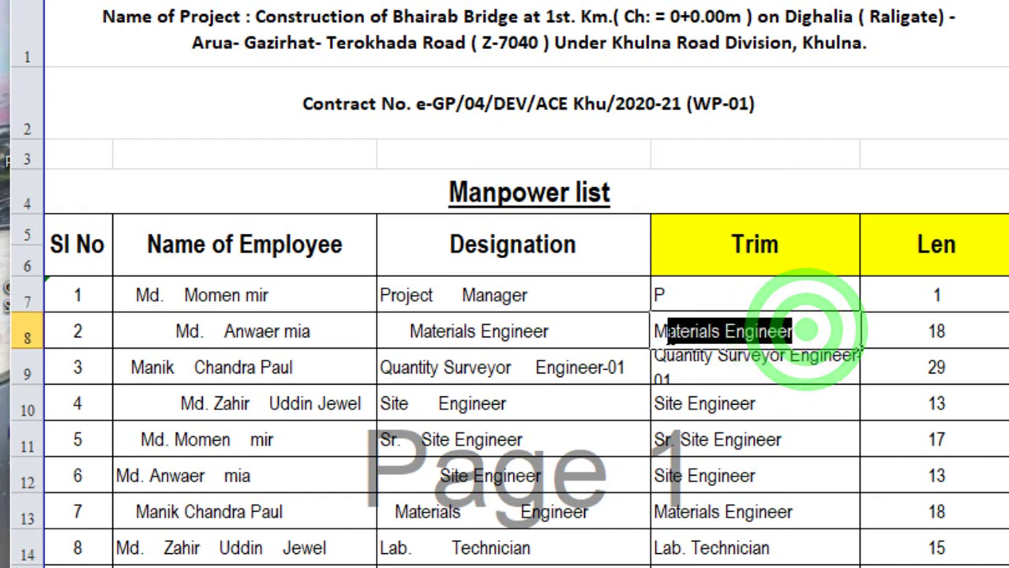
key(BackSpace)
key(Return)
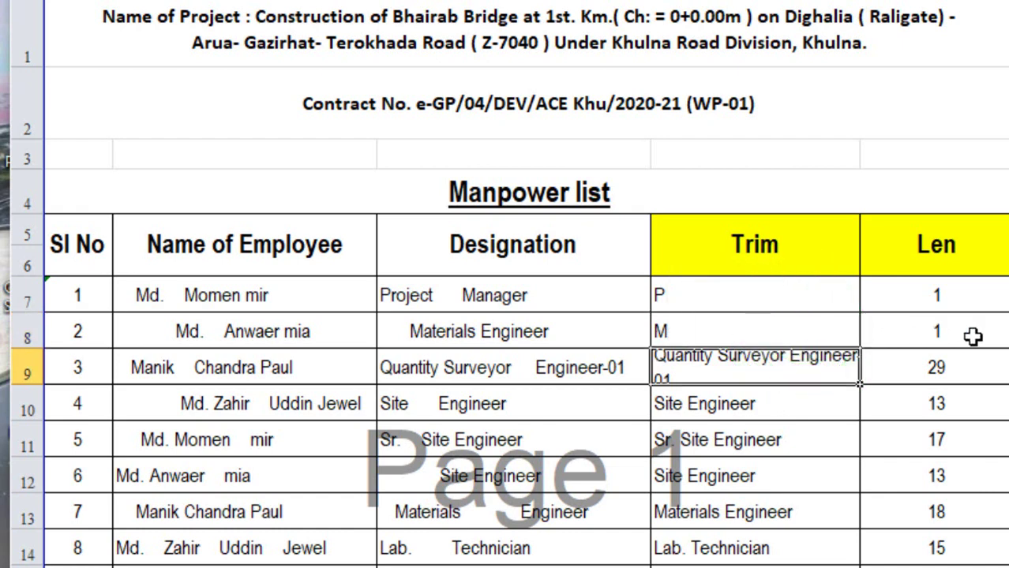
double_click(782, 359)
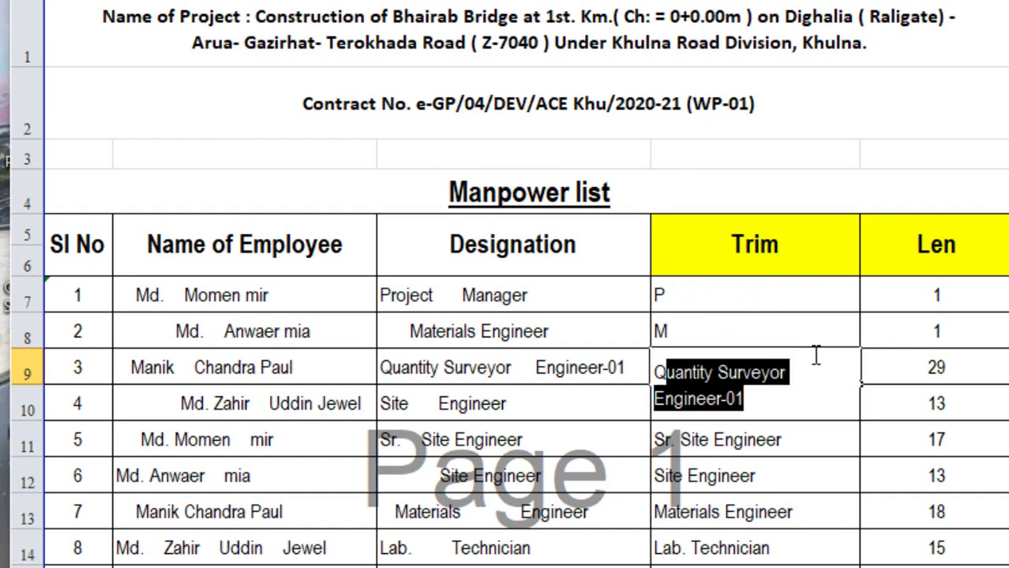
key(Delete)
key(Return)
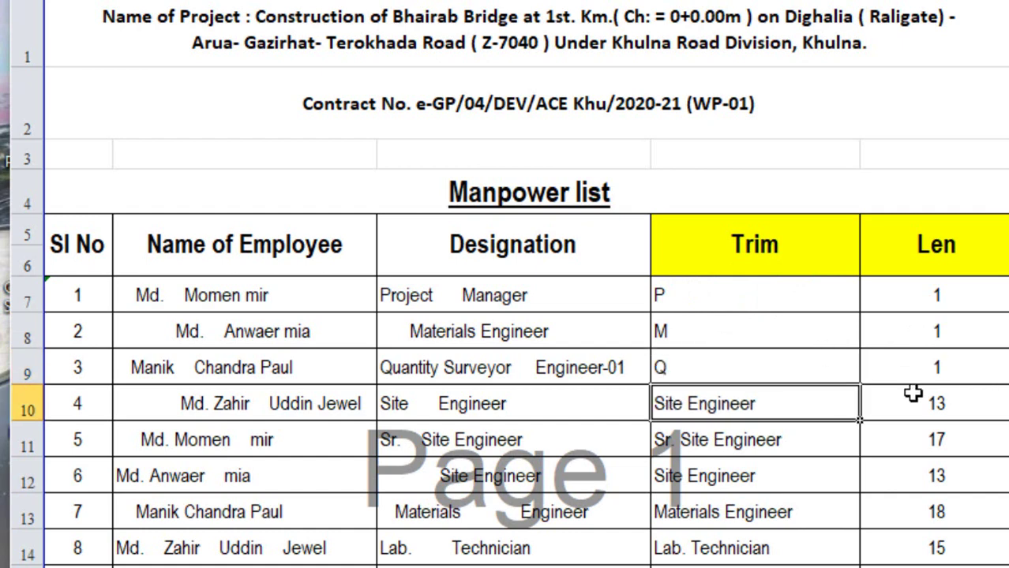
Overwrite row 10's Trim entry with Site Engineer
double_click(771, 403)
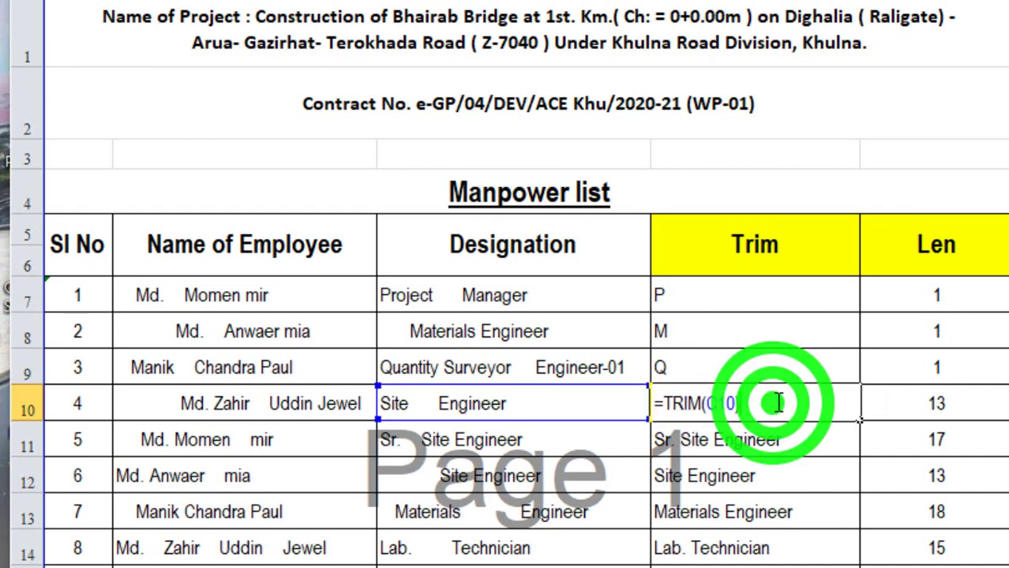
key(Return)
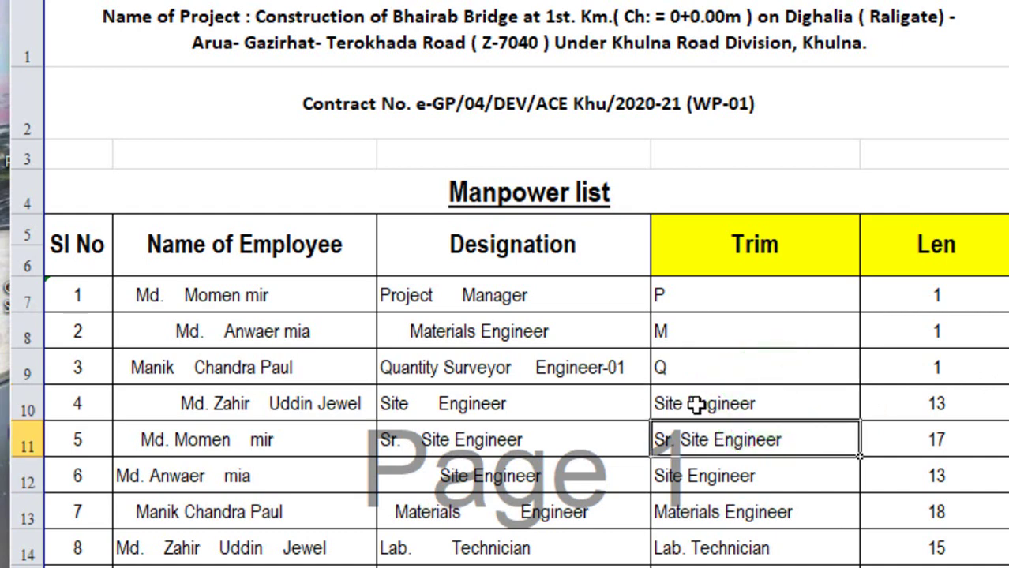
click(697, 404)
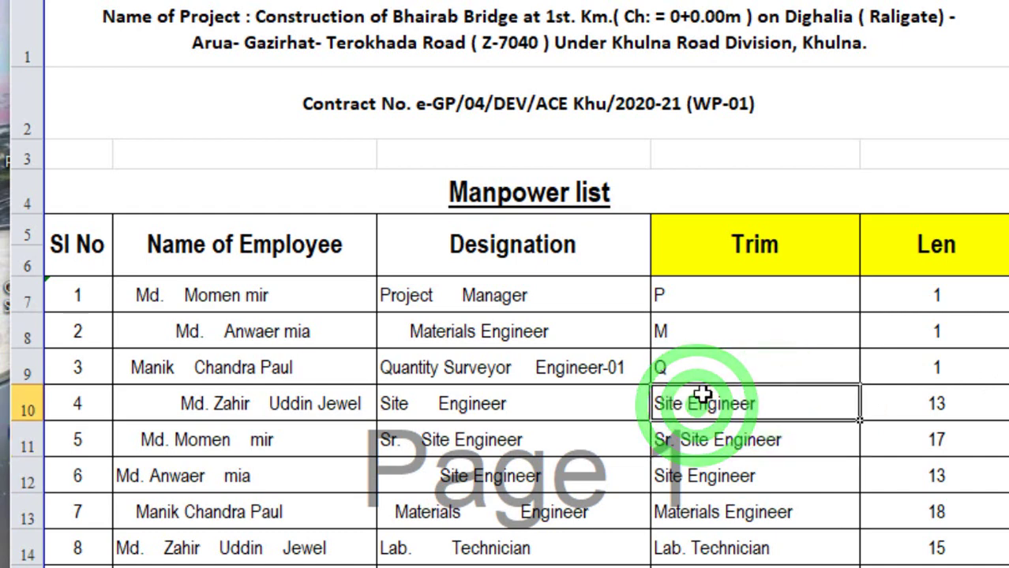
text(Si)
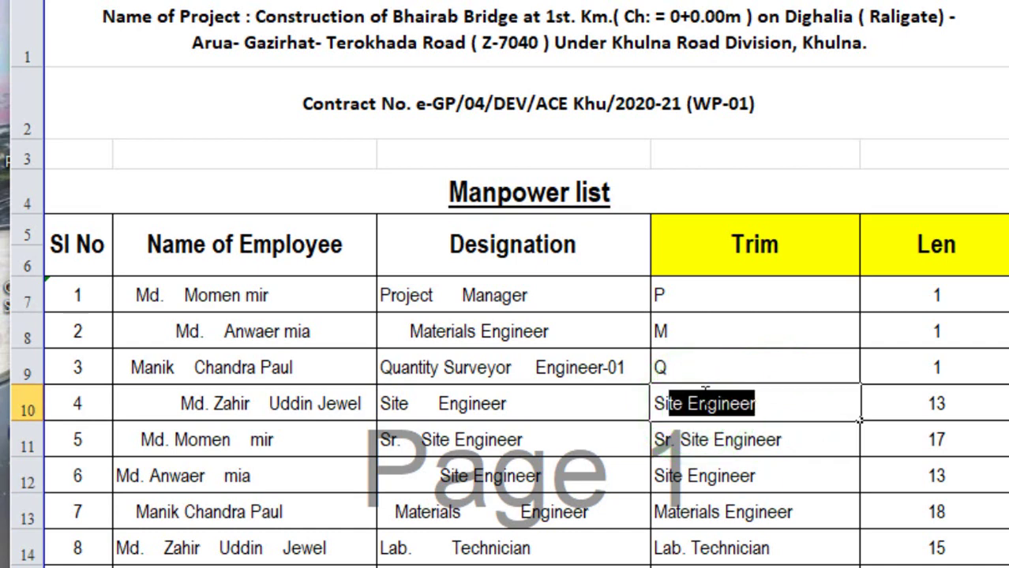
text(te)
key(Return)
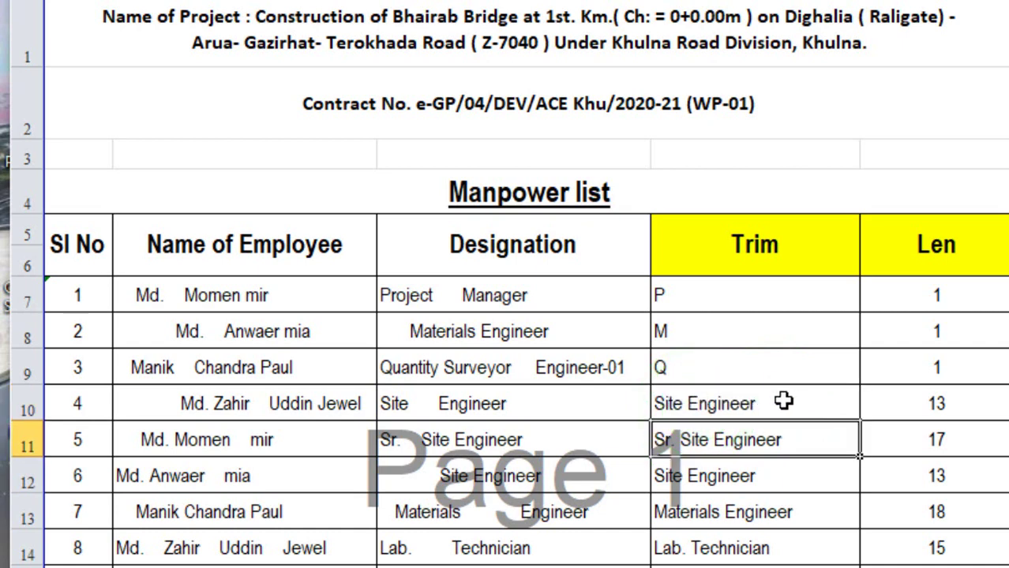
Replace row 10's Trim entry with just Site, dropping the auto-completed Engineer
click(776, 401)
text(S)
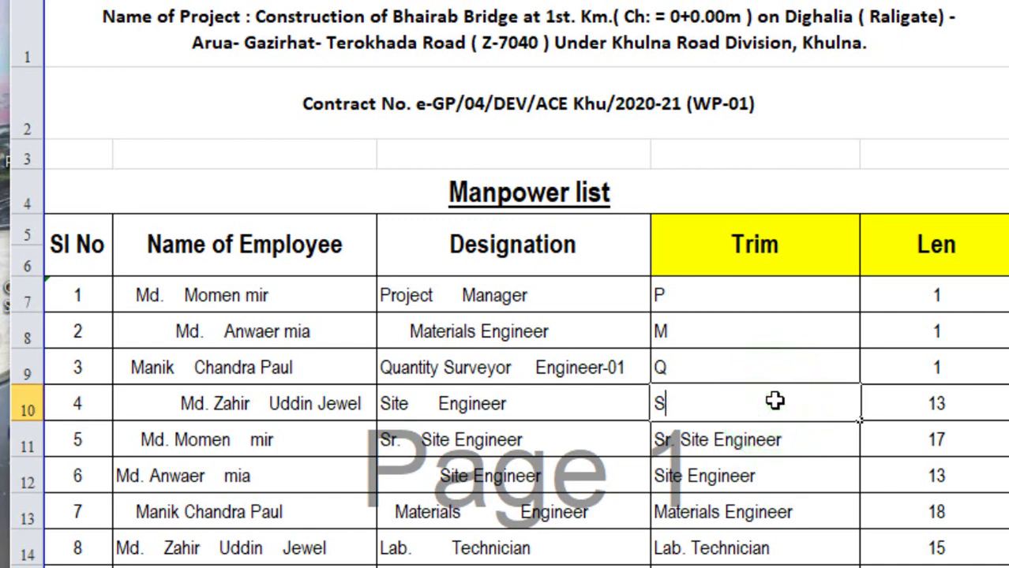
text(ite)
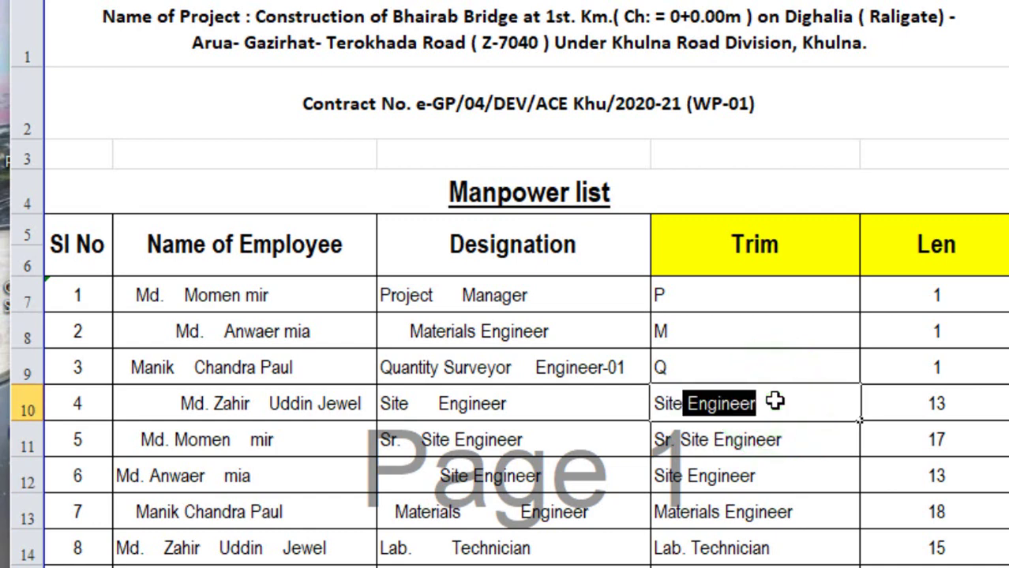
key(BackSpace)
key(Return)
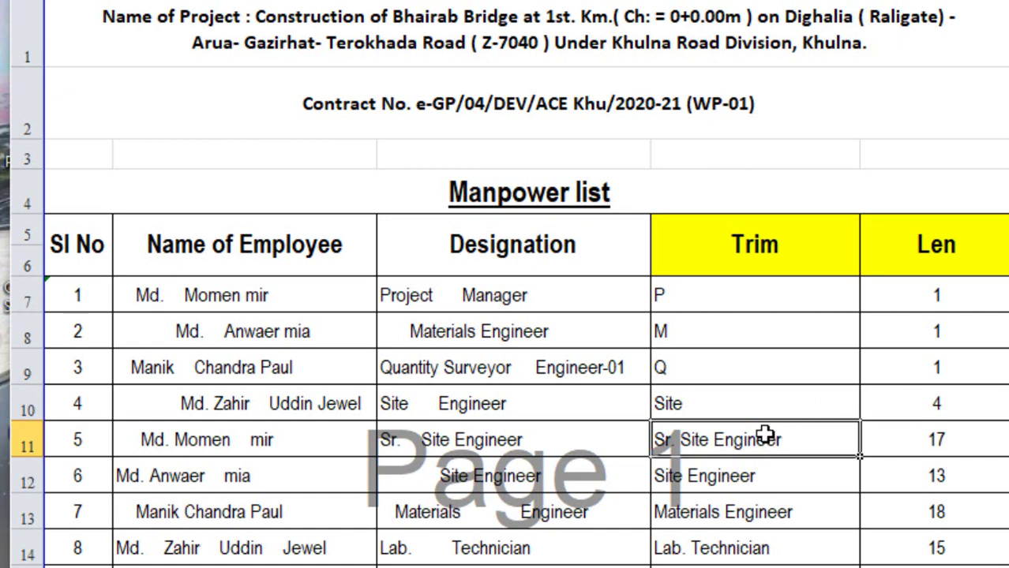
Enter Engineer and Site in rows 11 and 12, then start typing Materials in row 13
text(Engineer)
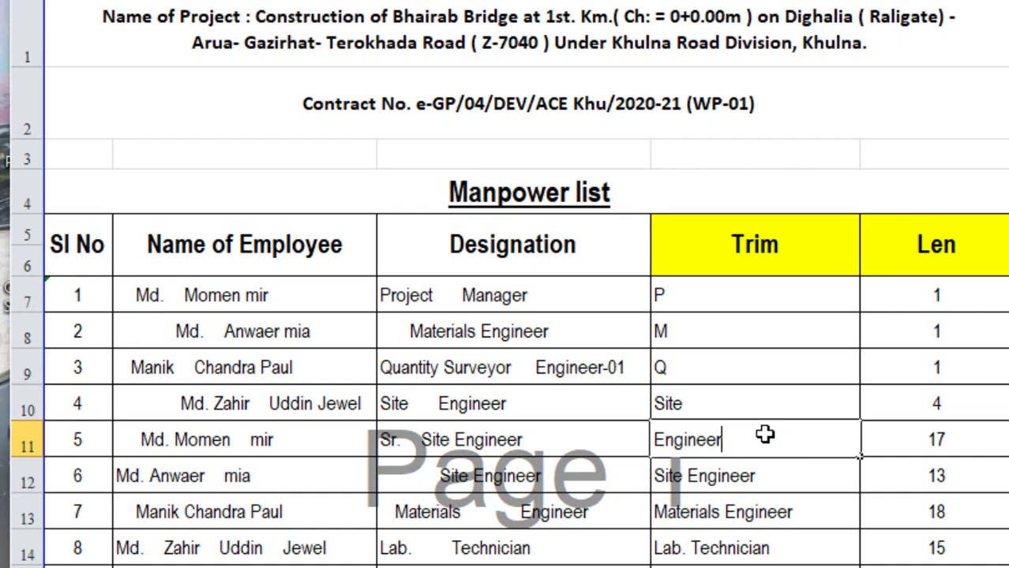
key(Return)
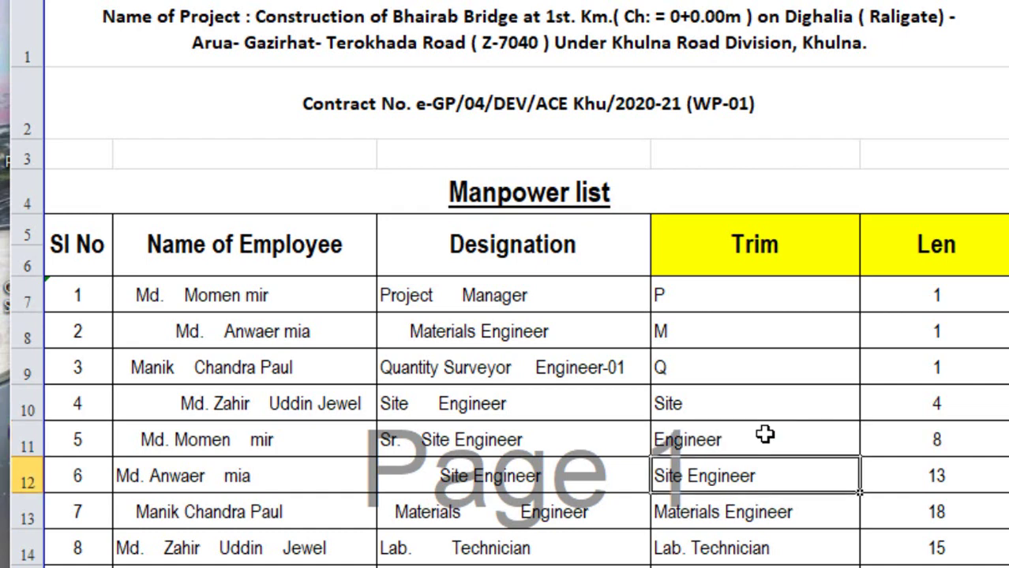
text(Site)
key(Return)
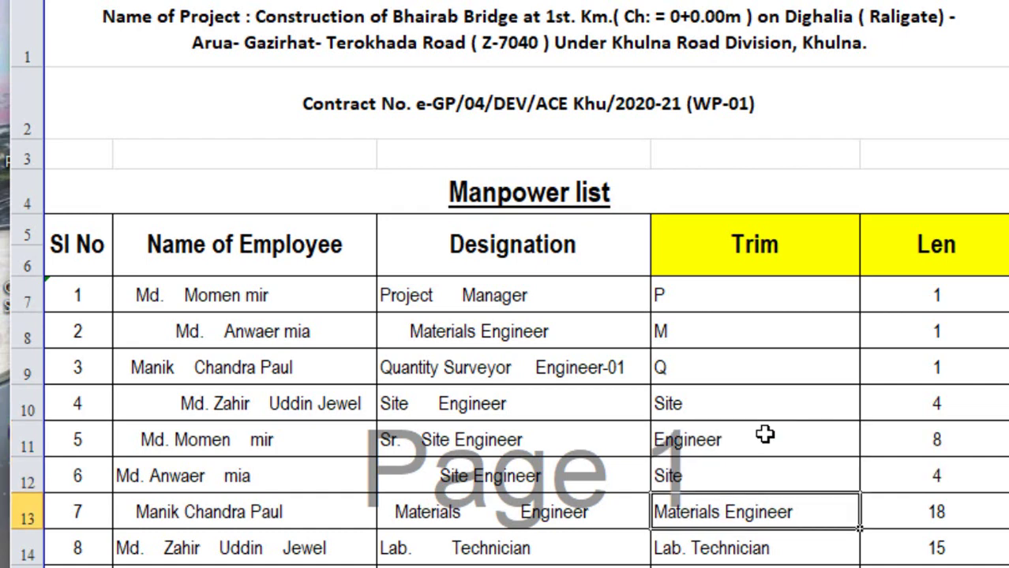
text(M)
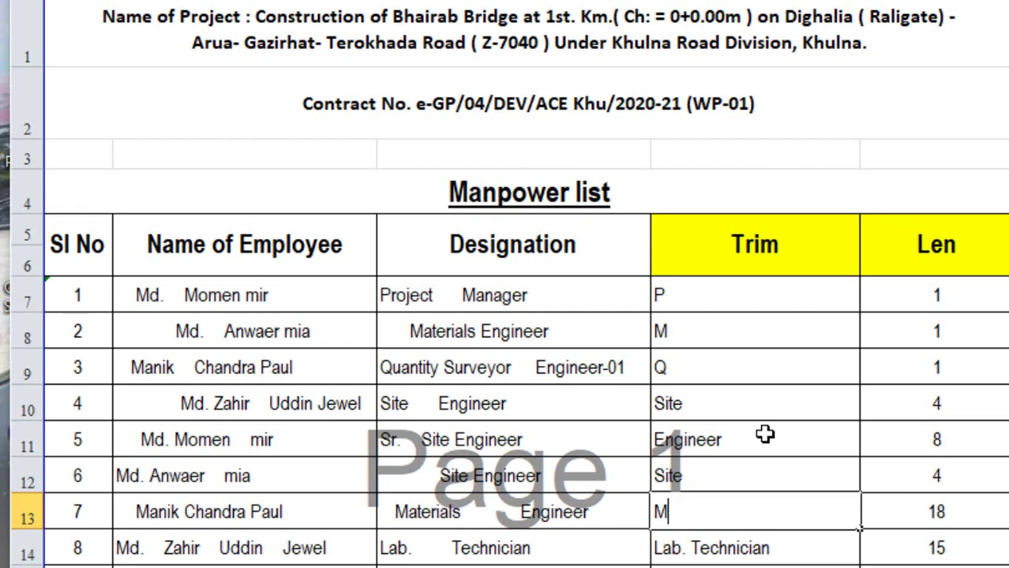
text(aterial)
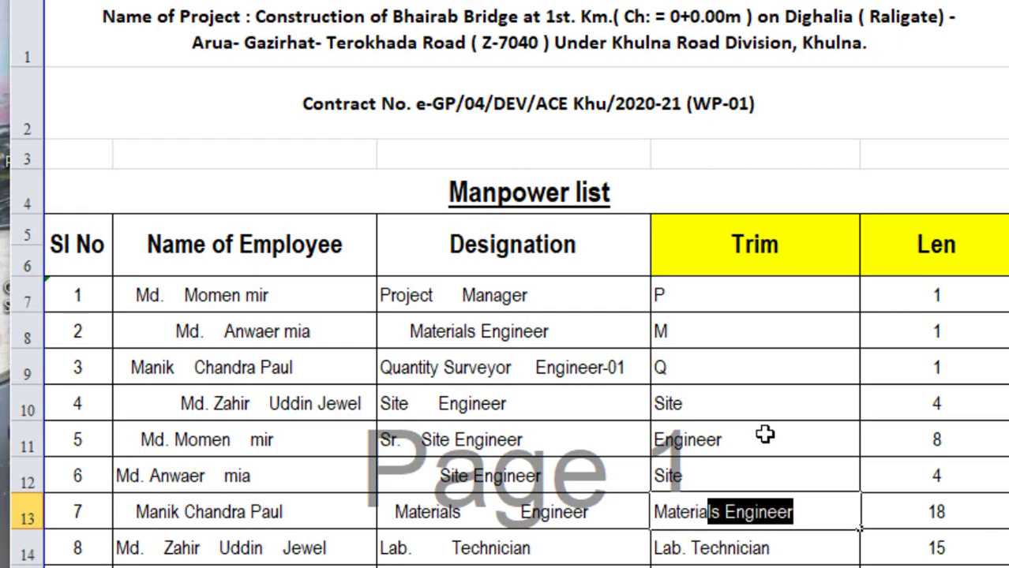